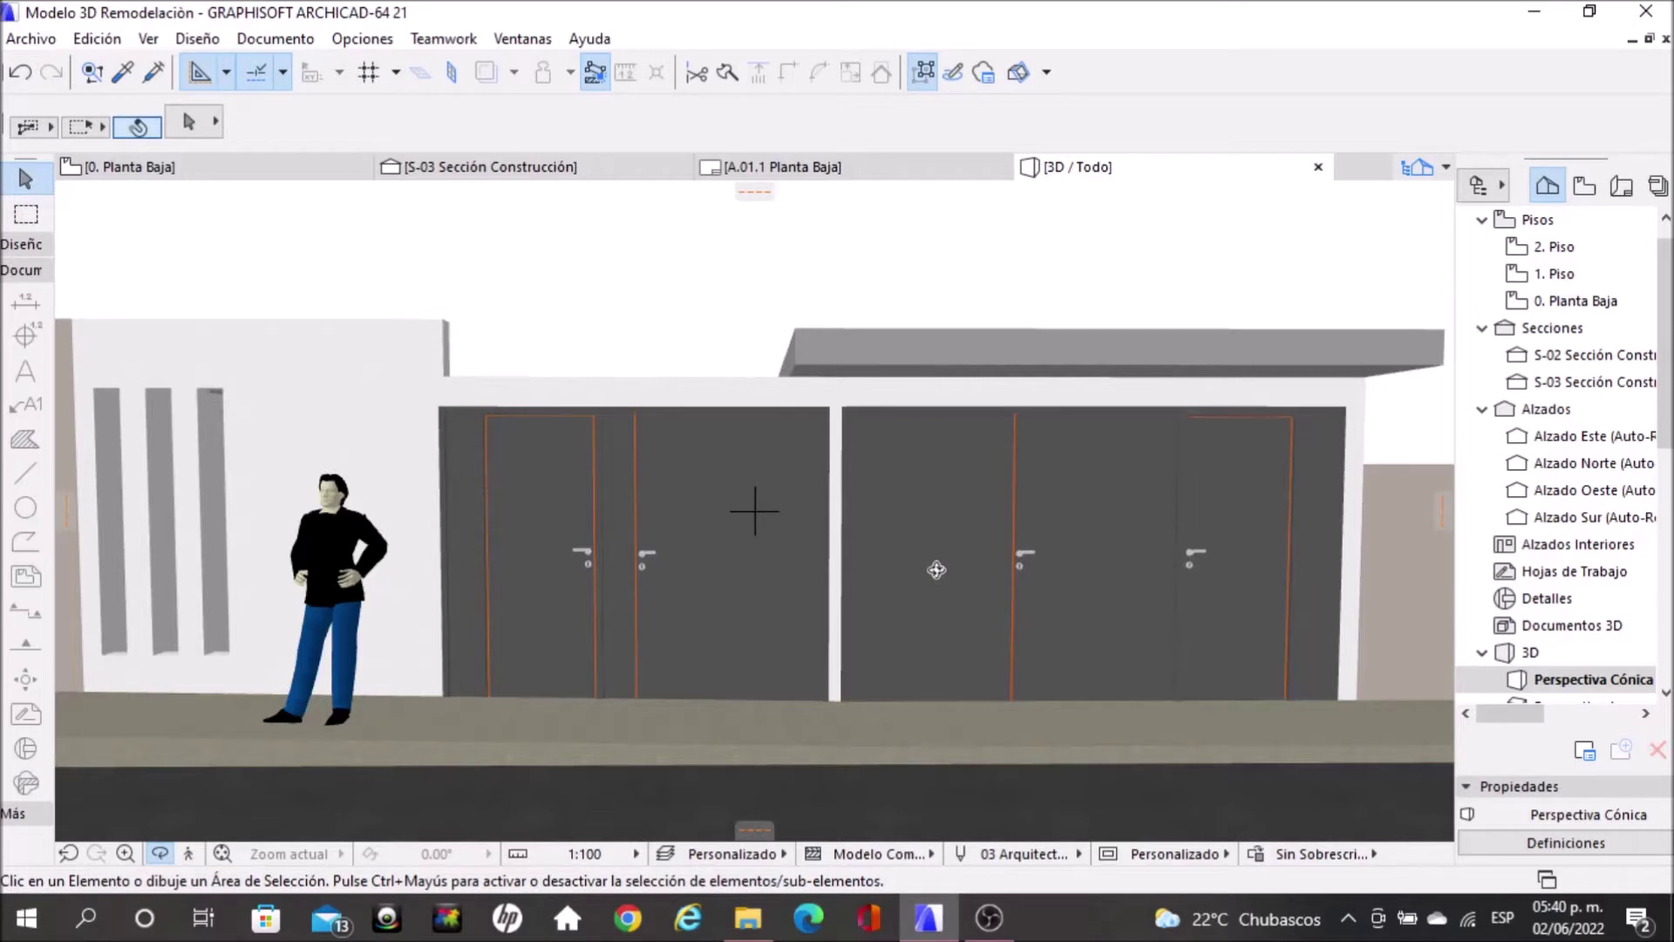
Step: Orbit and zoom the 3D view to frame the facade head-on, including the figure and both double doors
mouse_move(567, 432)
left_mouse_down()
mouse_move(769, 553)
mouse_move(886, 567)
mouse_move(773, 568)
mouse_move(759, 505)
mouse_move(620, 413)
mouse_move(681, 452)
mouse_move(630, 374)
mouse_move(538, 381)
mouse_move(468, 416)
mouse_move(639, 393)
mouse_move(604, 634)
left_mouse_up()
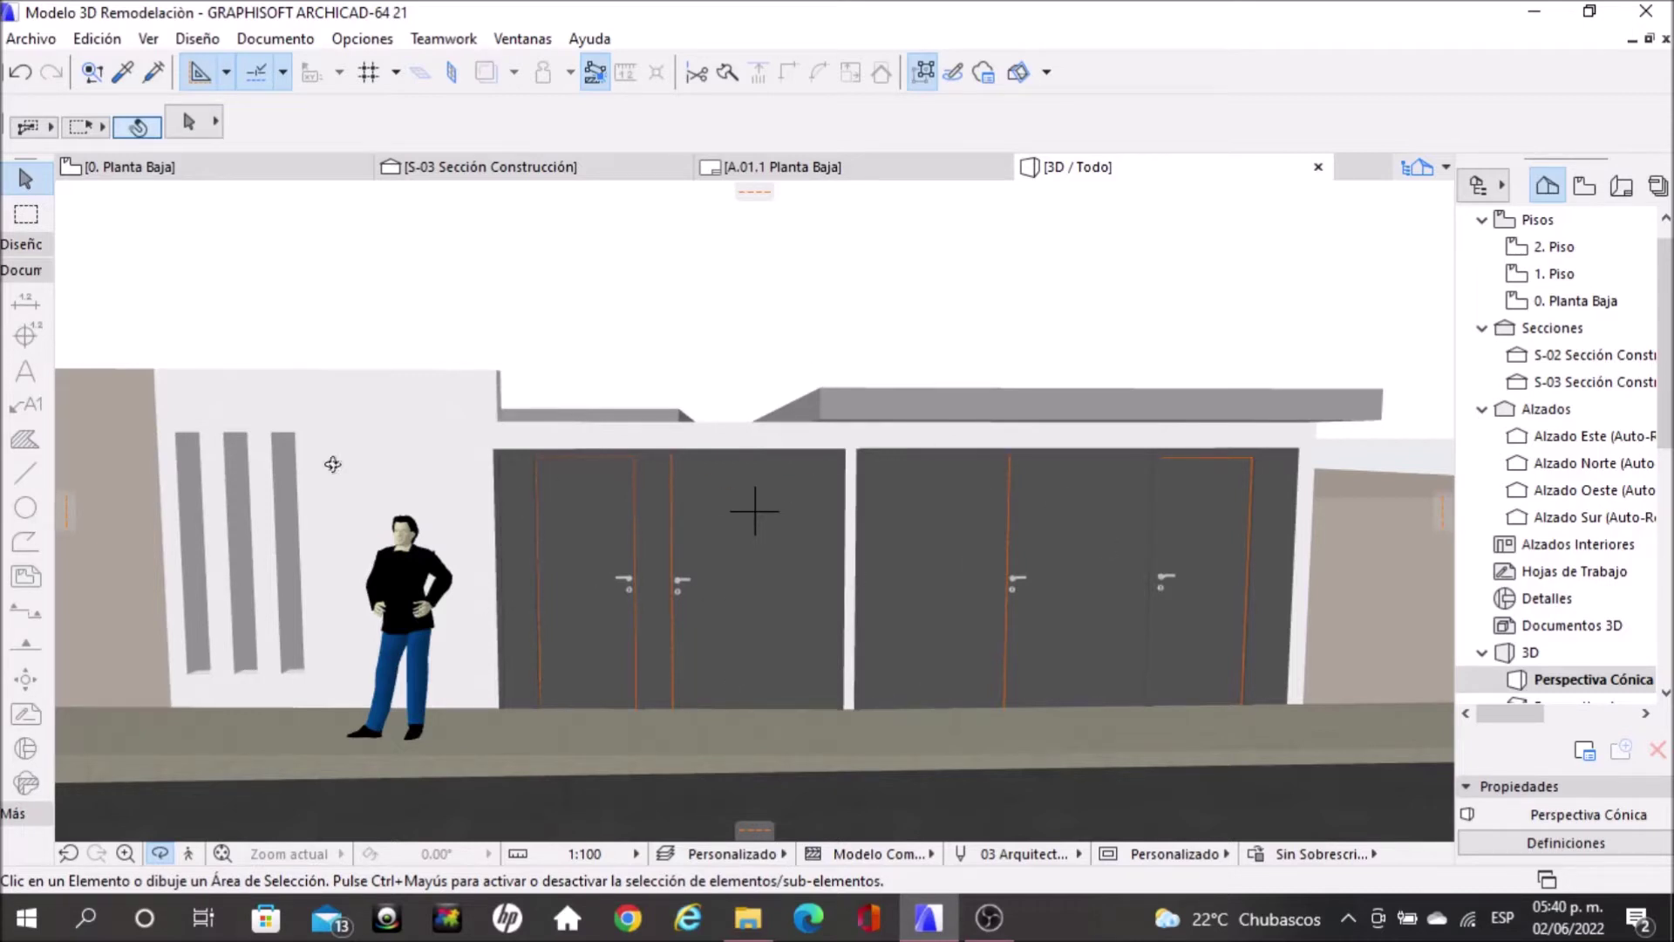
mouse_move(599, 628)
left_mouse_down()
mouse_move(664, 629)
mouse_move(154, 641)
mouse_move(328, 773)
mouse_move(464, 562)
mouse_move(377, 621)
left_mouse_up()
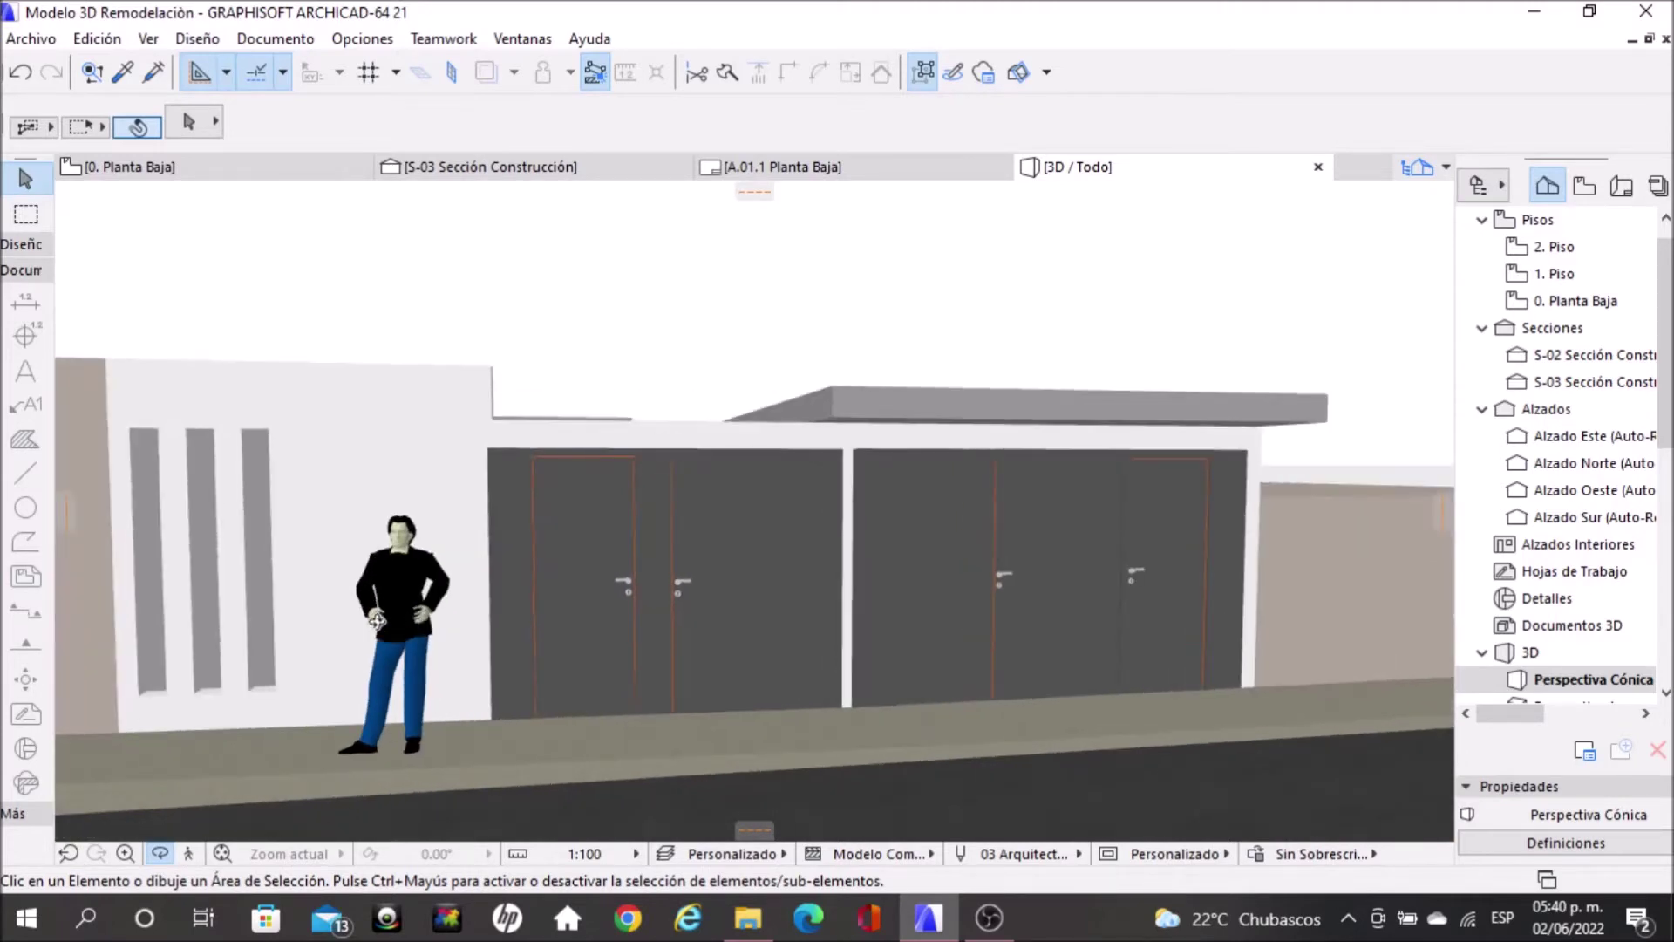
left_click_drag(377, 621, 104, 244)
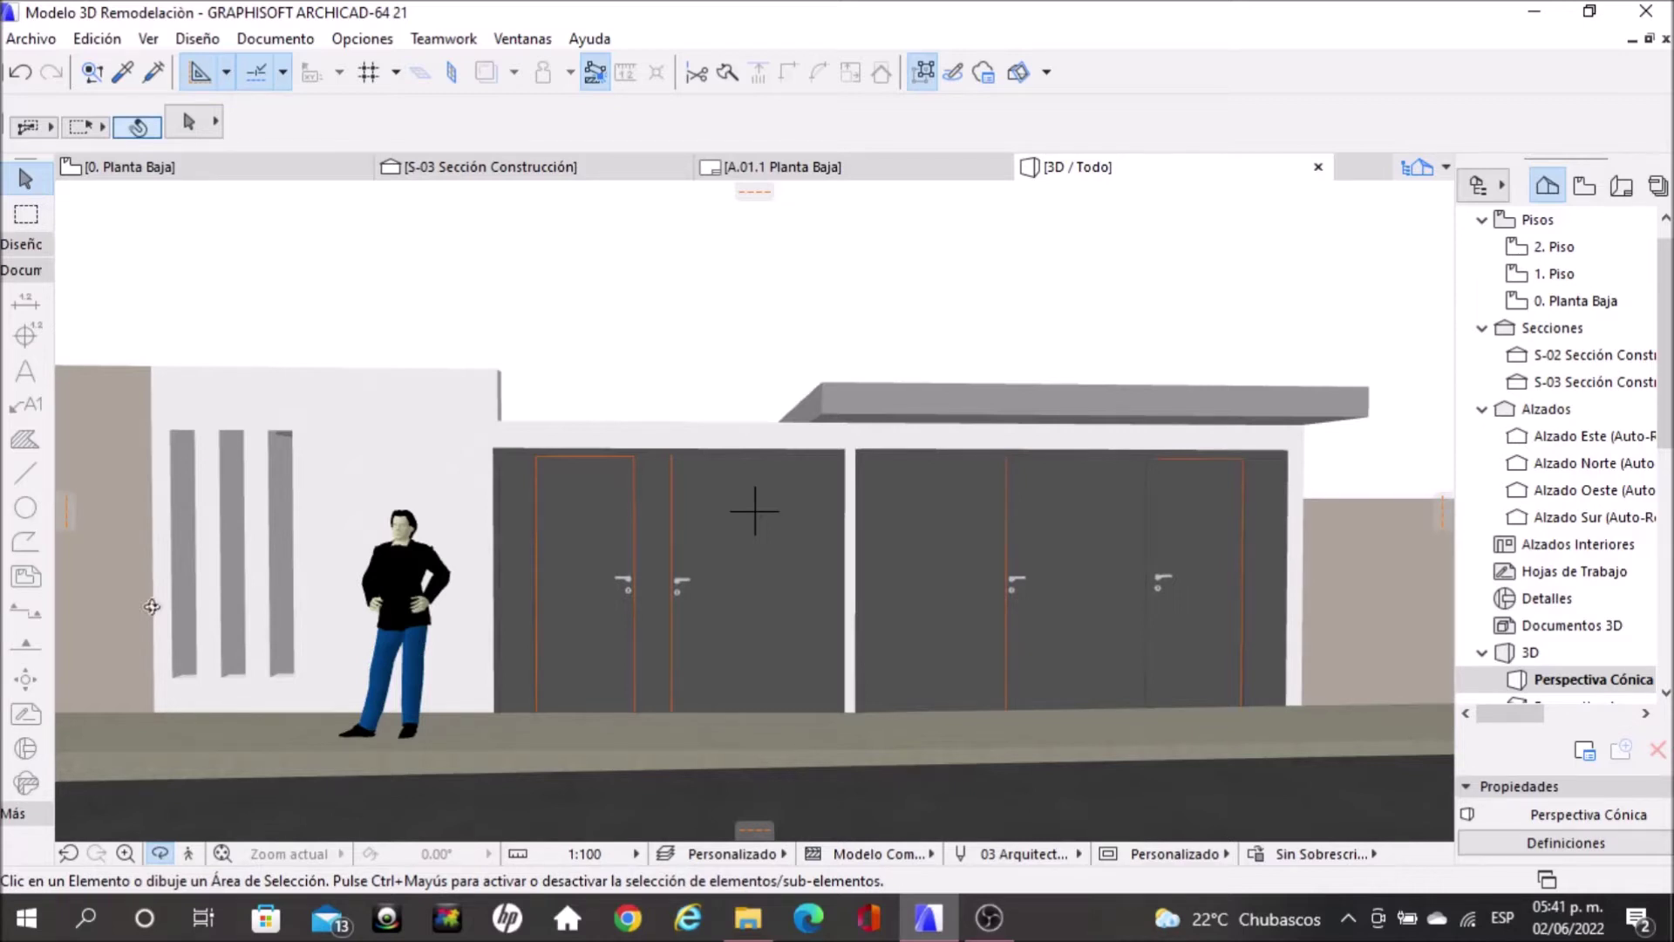
left_click_drag(637, 532, 615, 538)
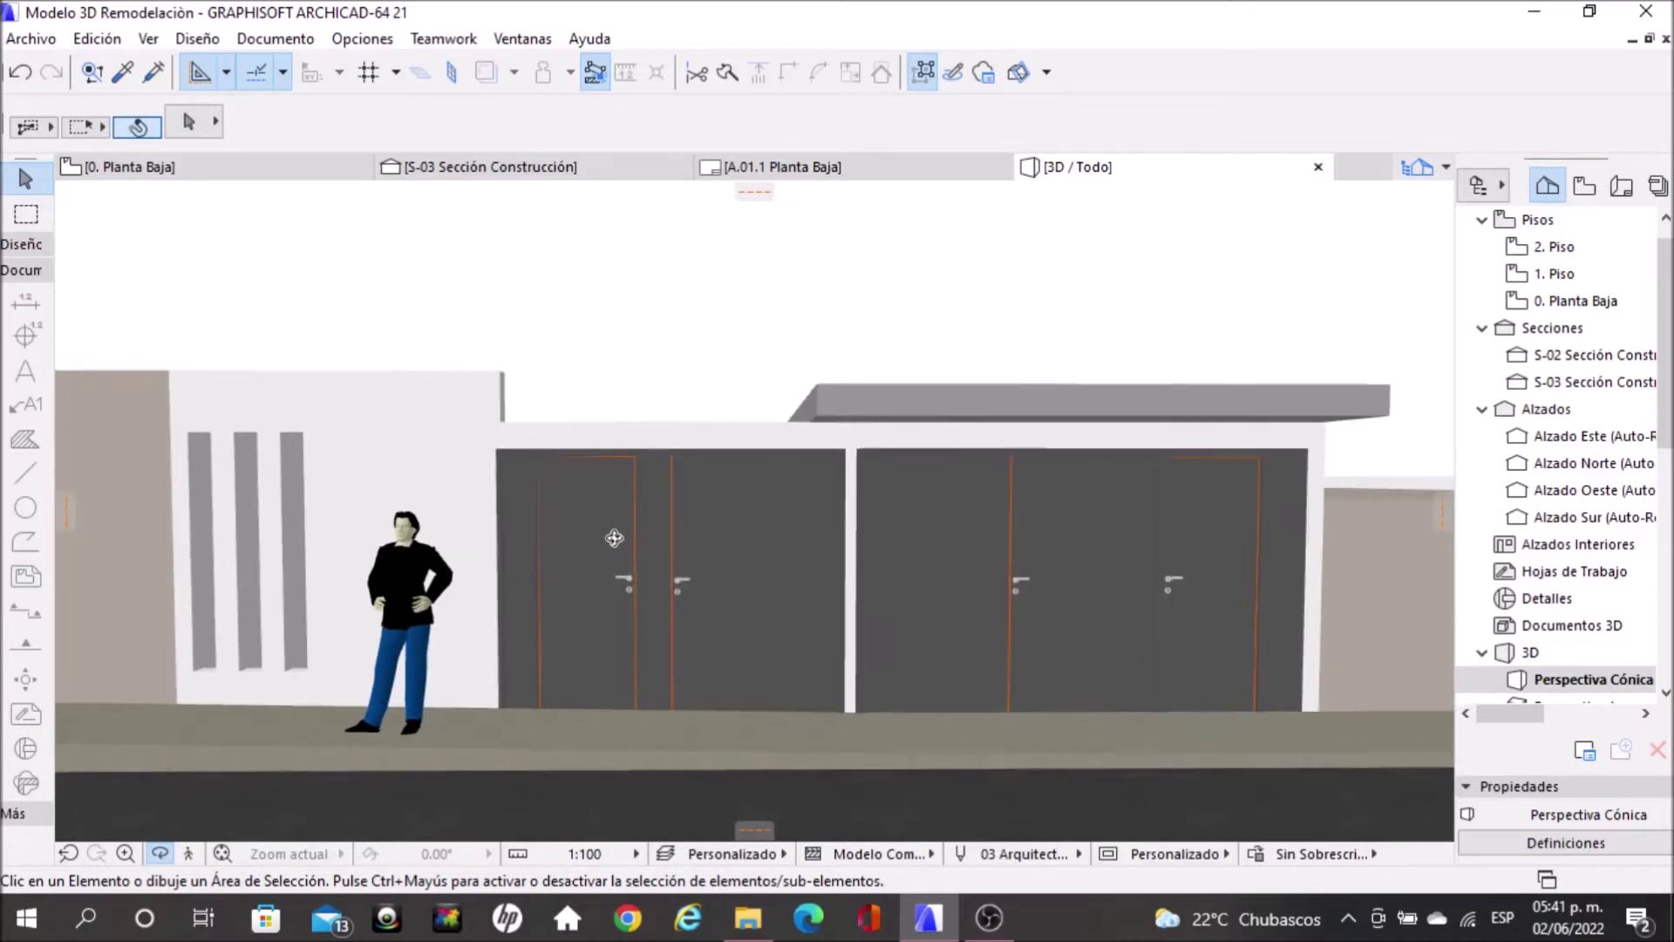
scroll(667, 633, "up", 1)
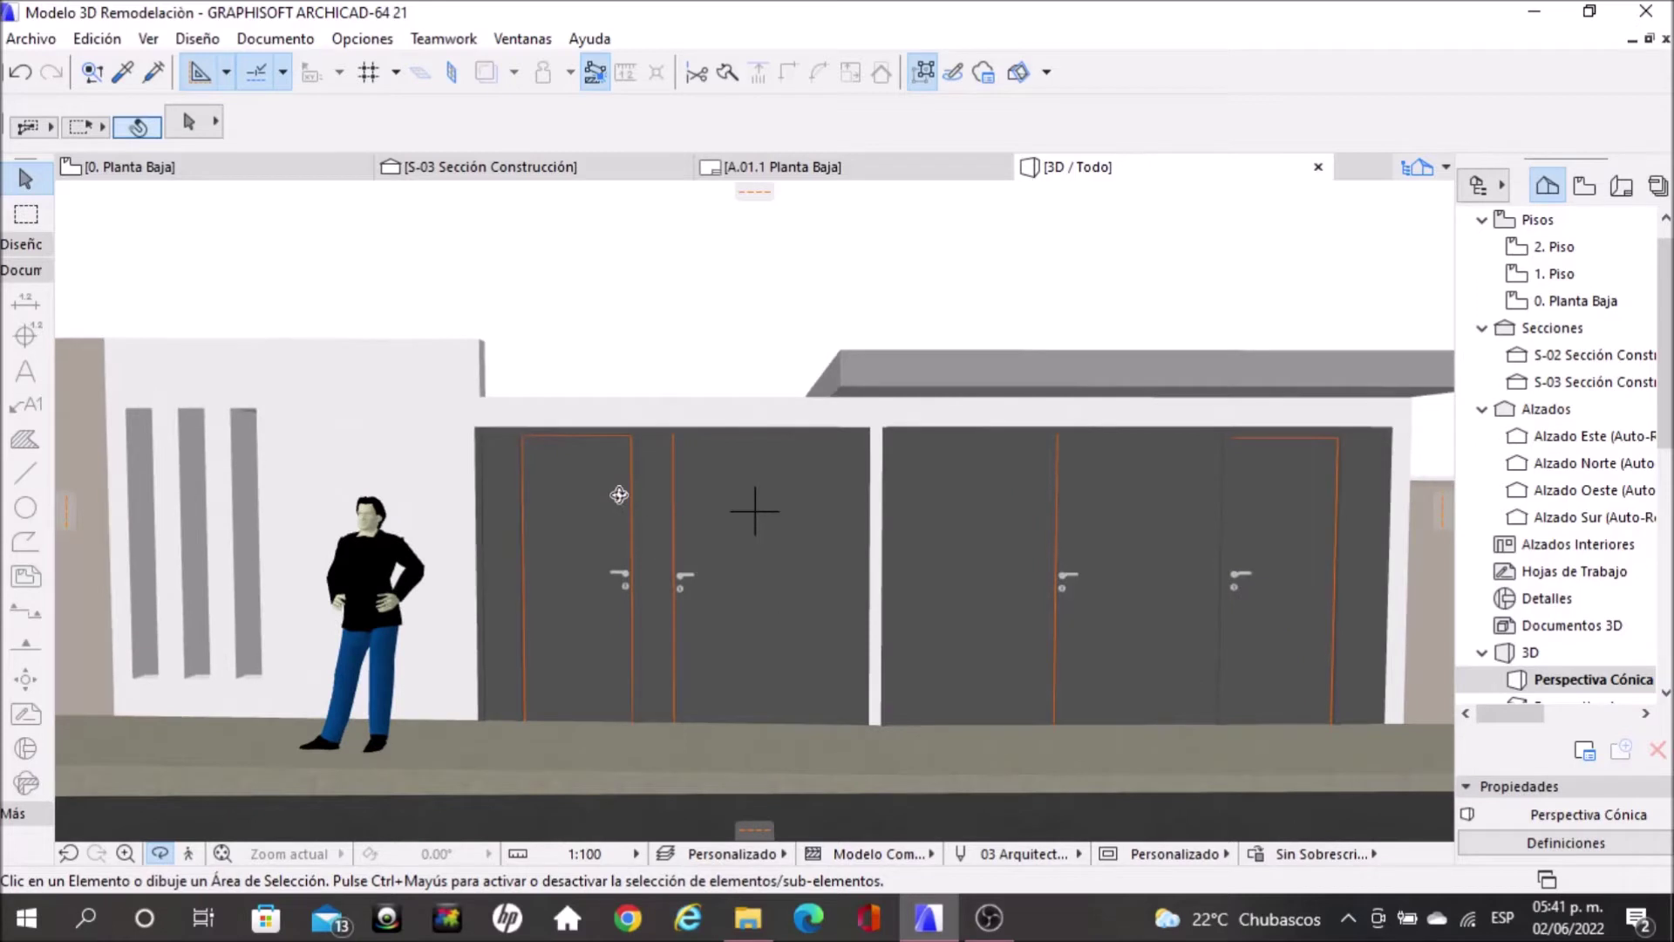
left_click_drag(604, 502, 555, 504)
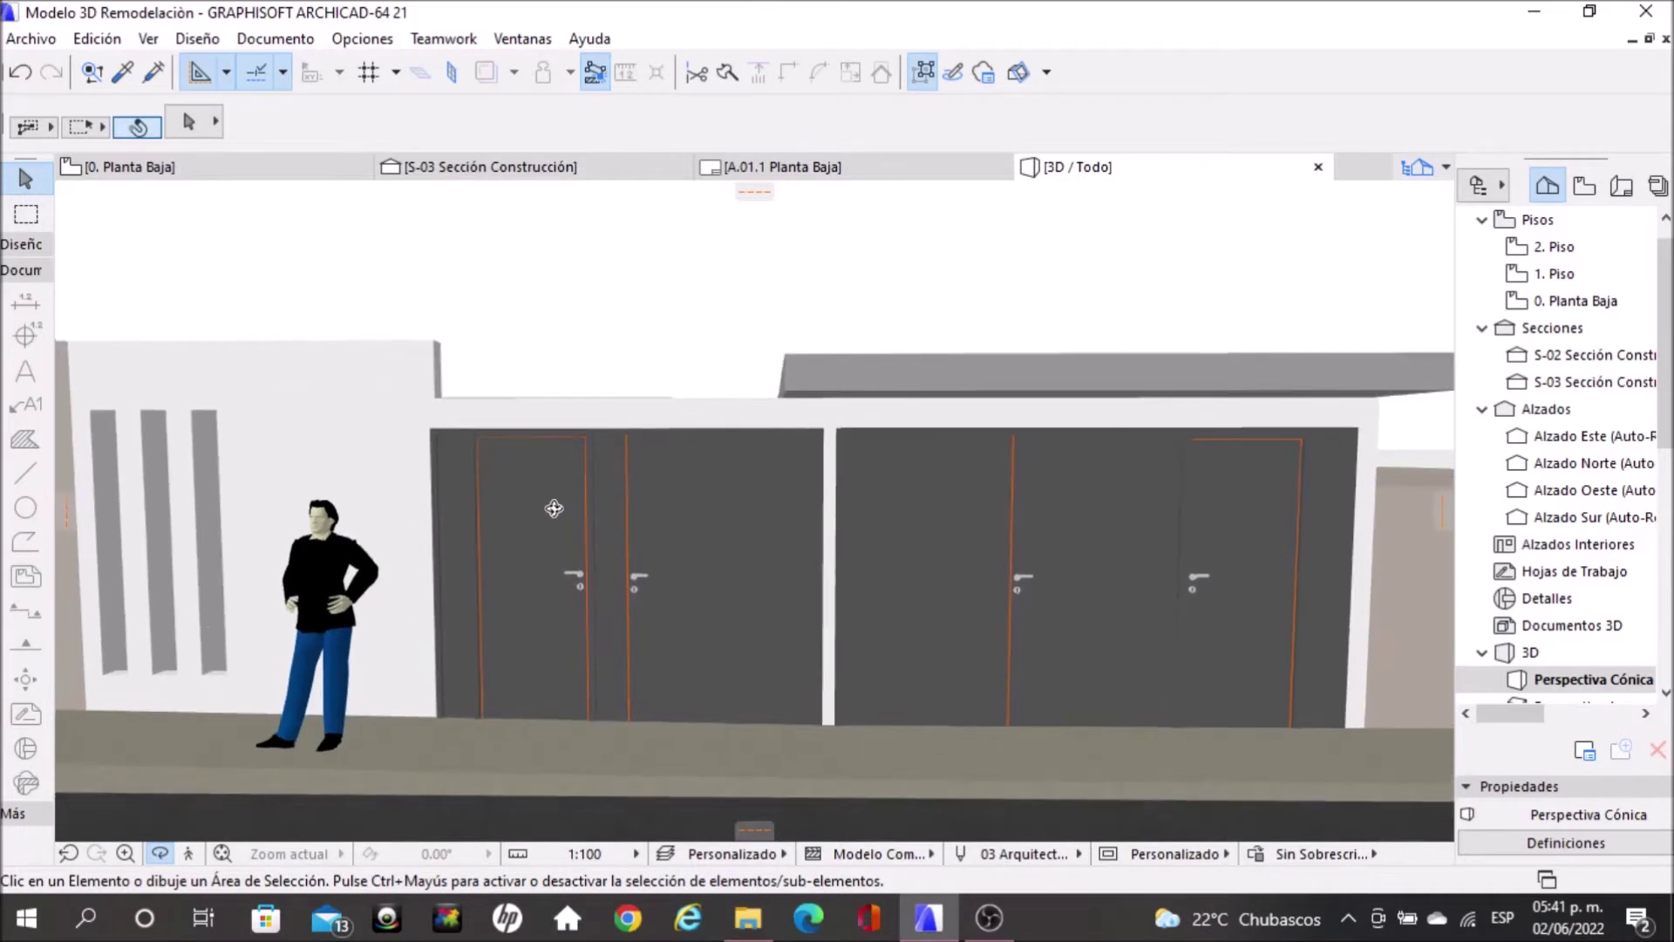
left_click_drag(556, 504, 566, 501)
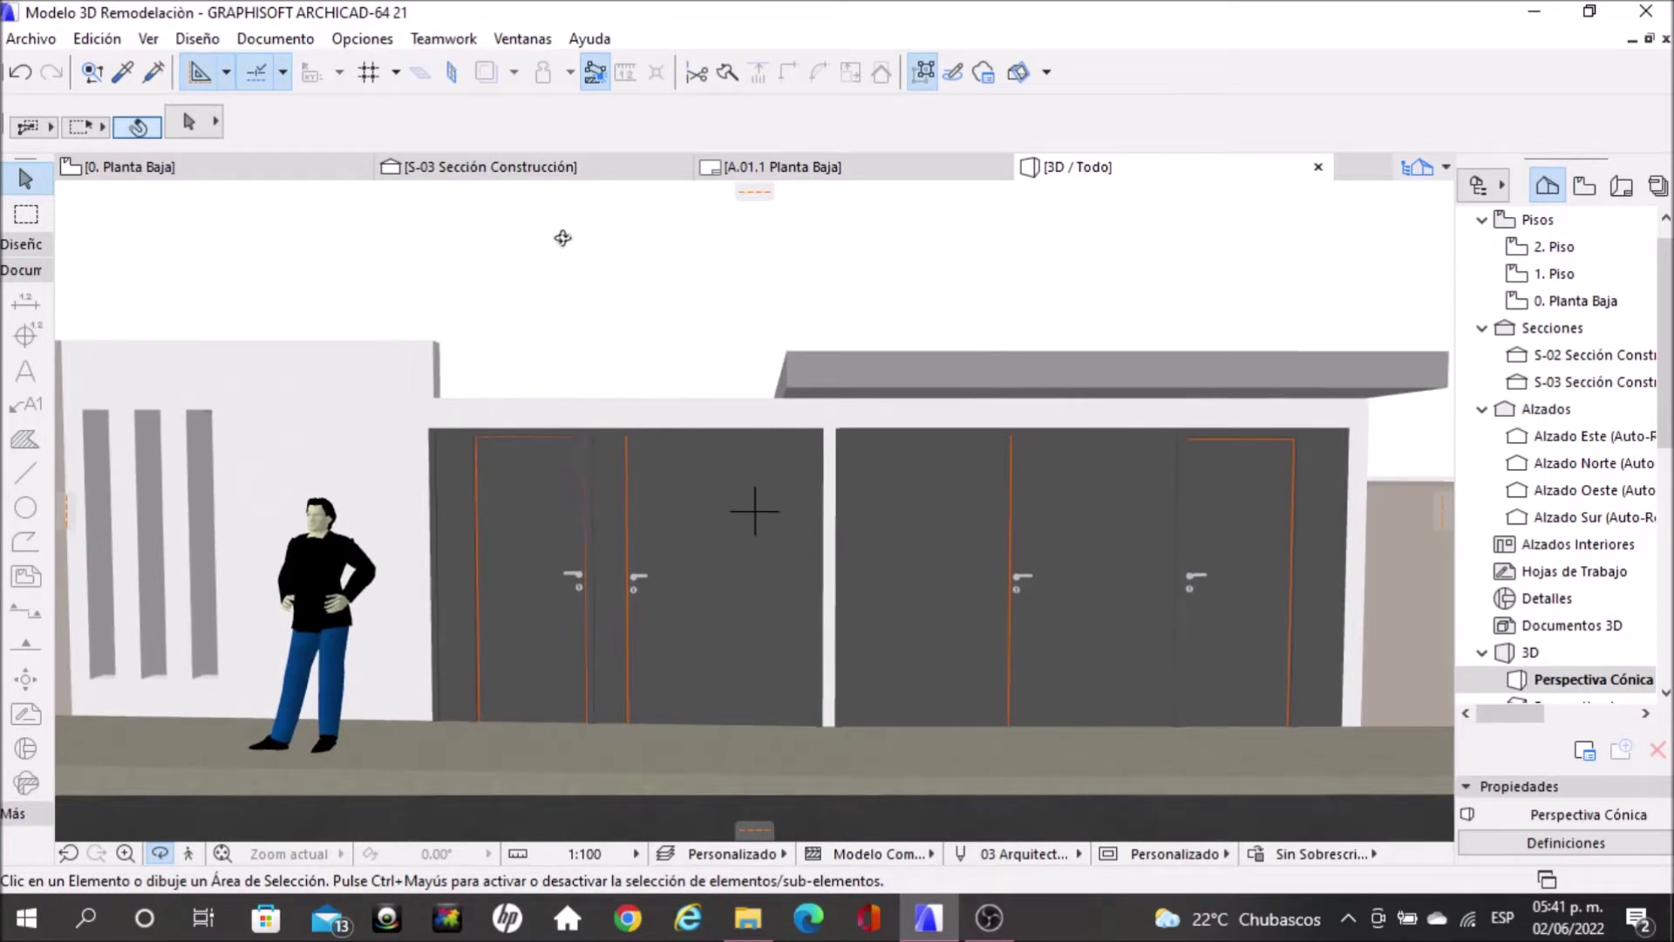
left_click_drag(630, 223, 636, 232)
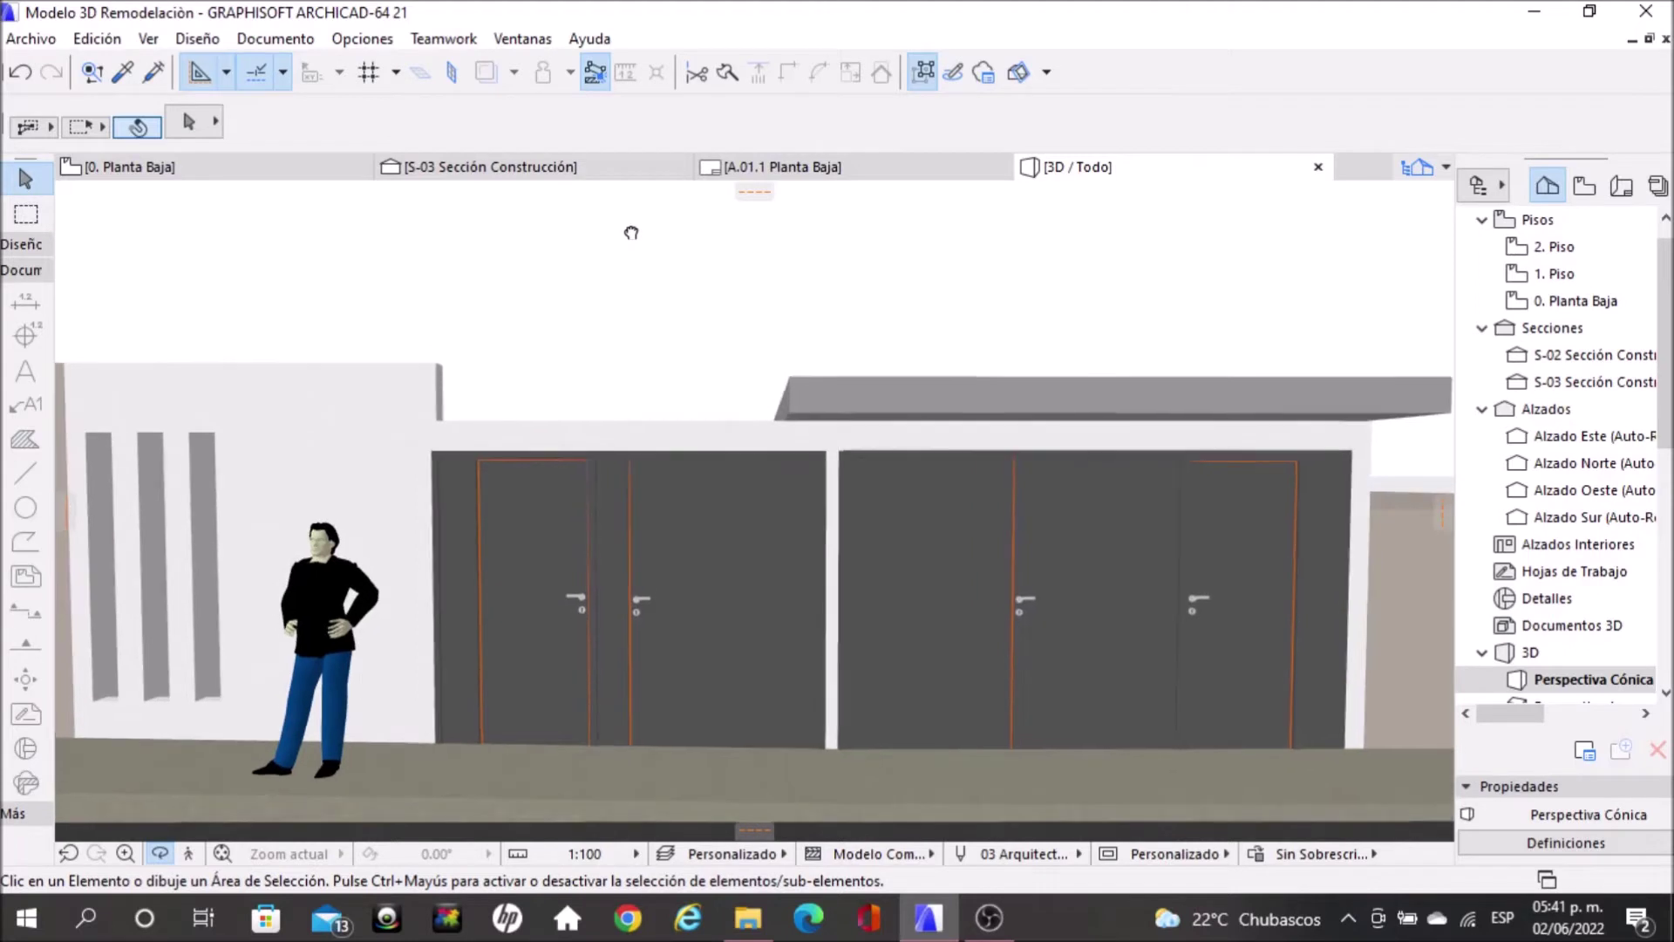
left_click_drag(638, 237, 639, 236)
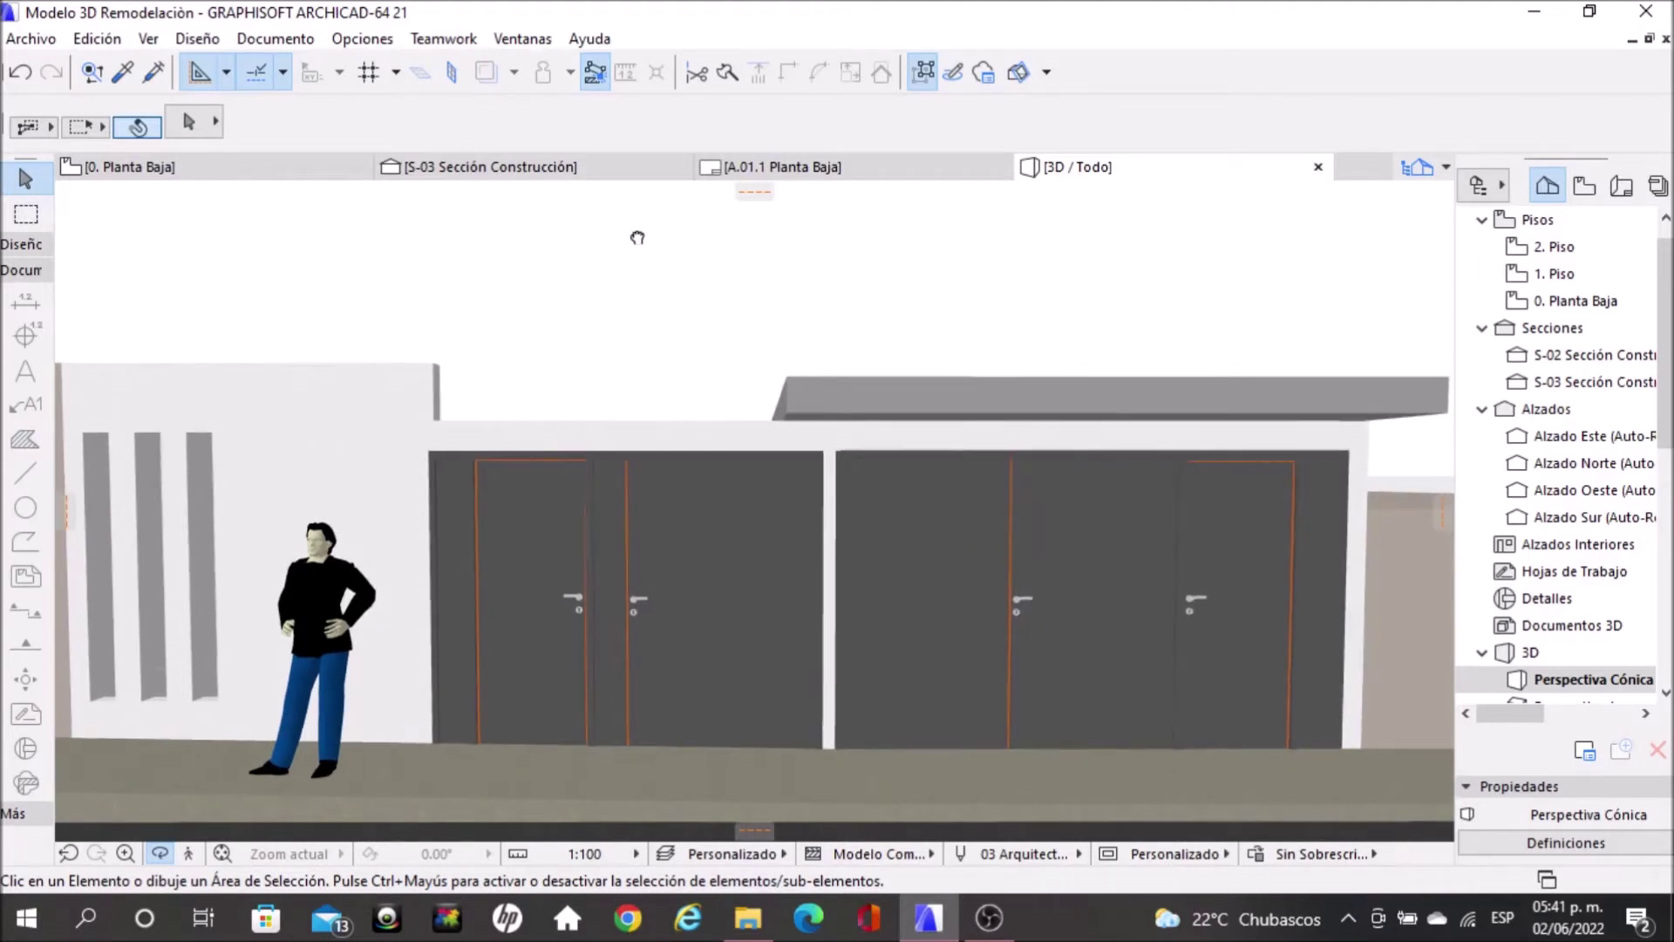
left_click(253, 39)
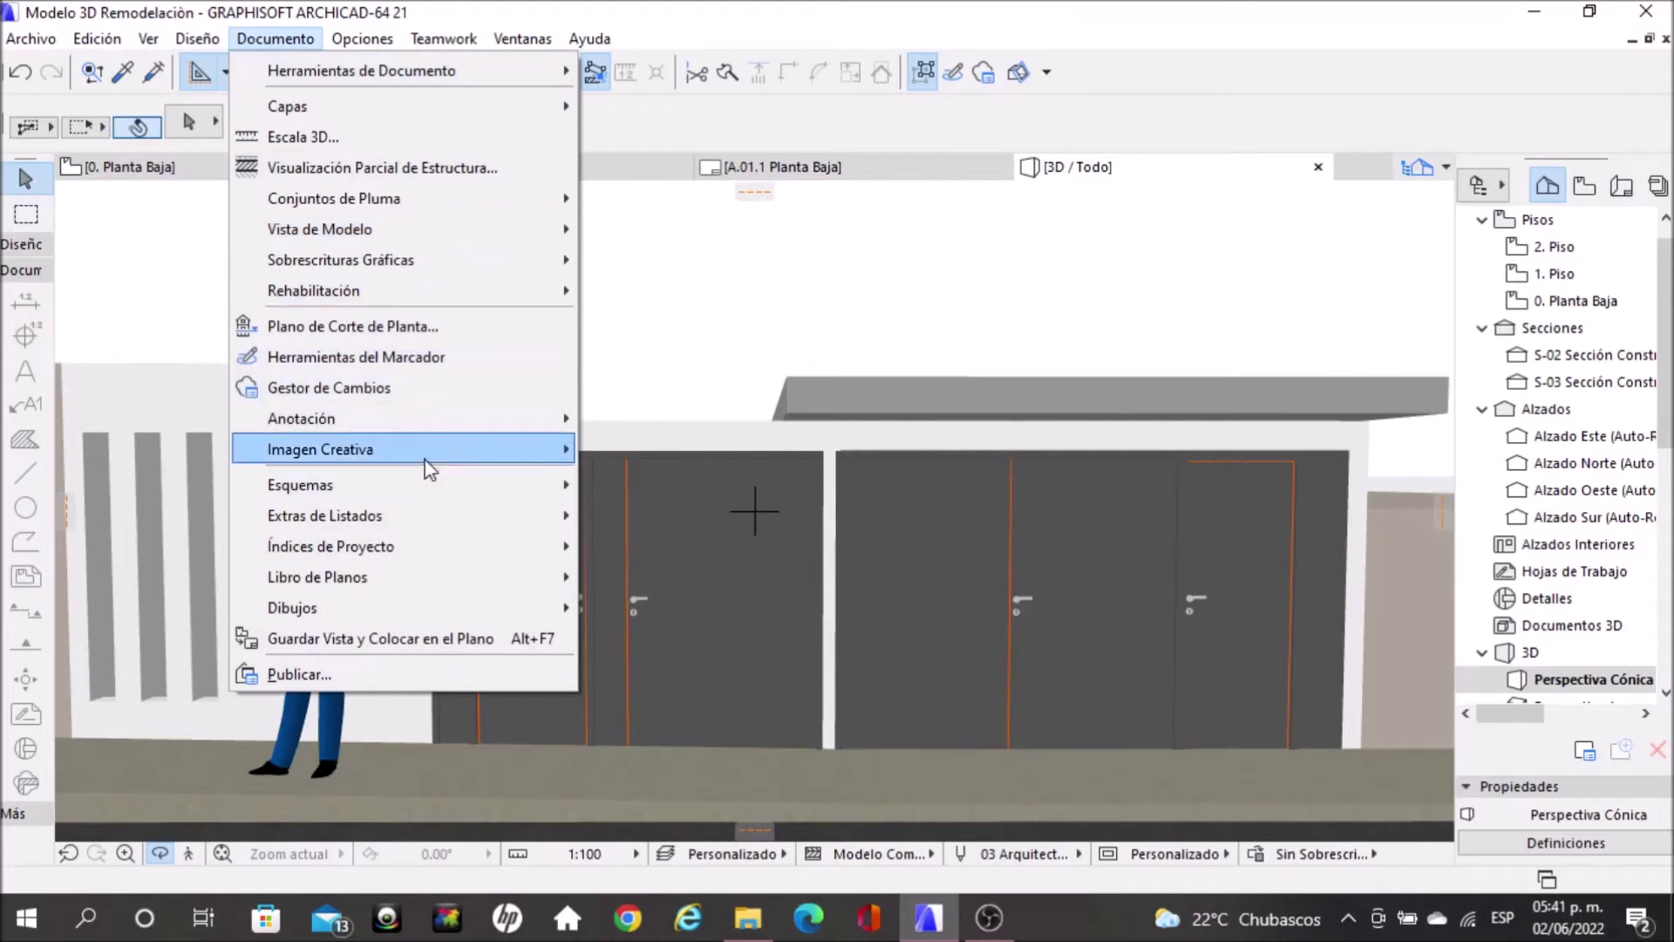
mouse_move(321, 448)
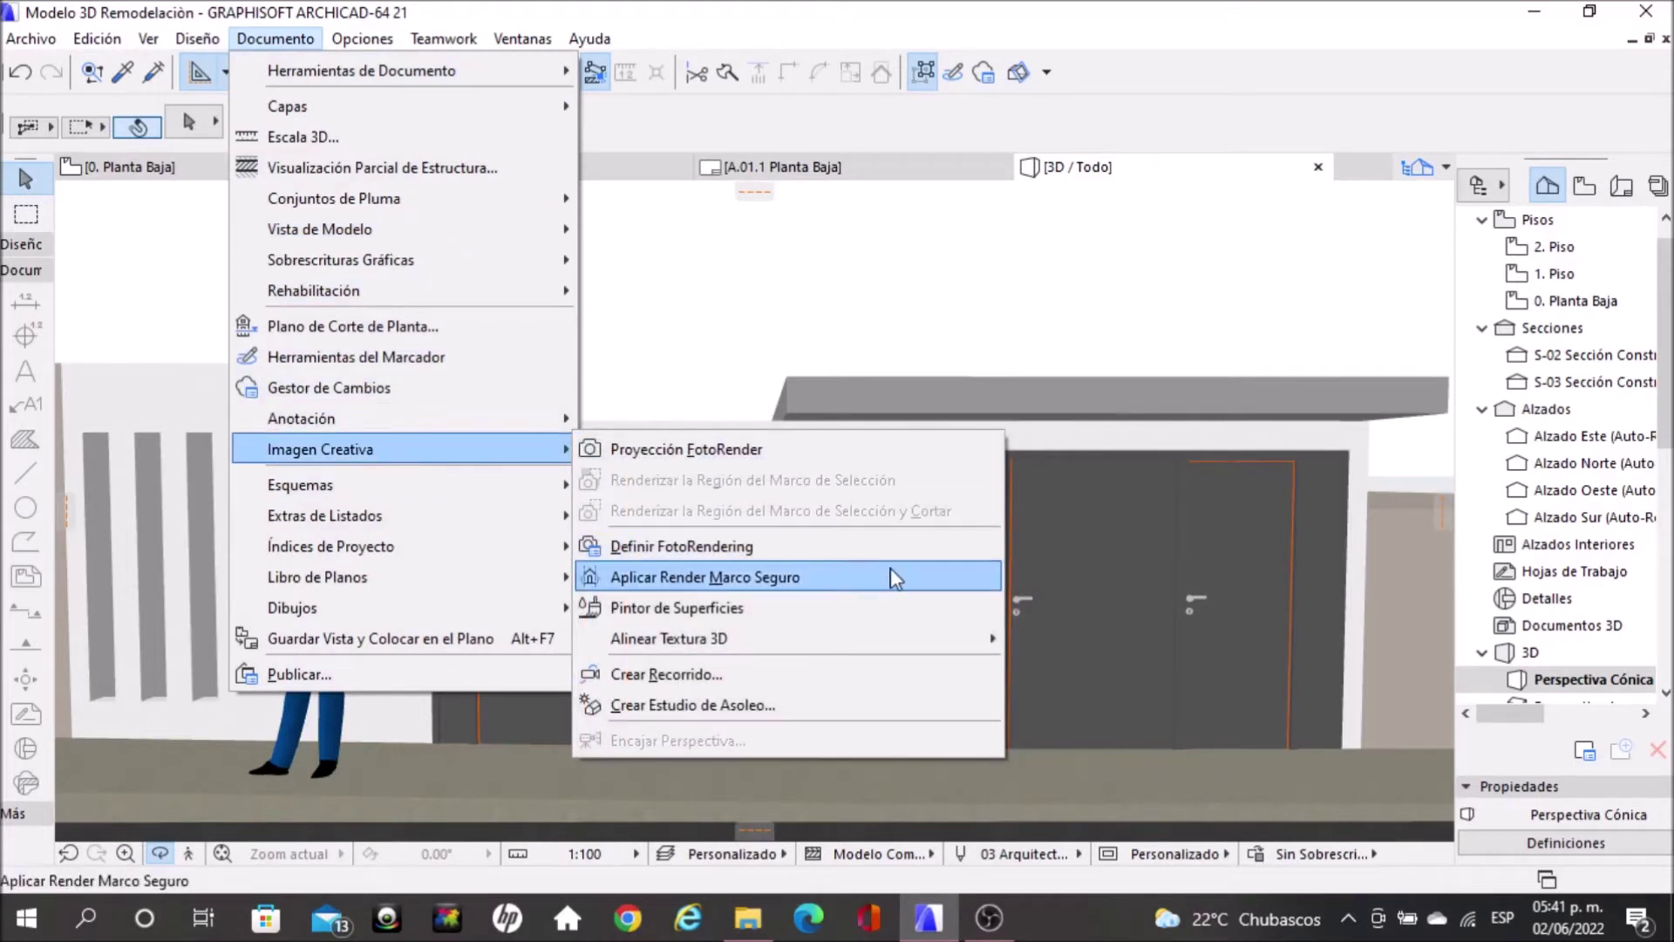
Step: Show the PhotoRender settings with the Custom scene and the CineRender de MAXON engine
left_click(738, 551)
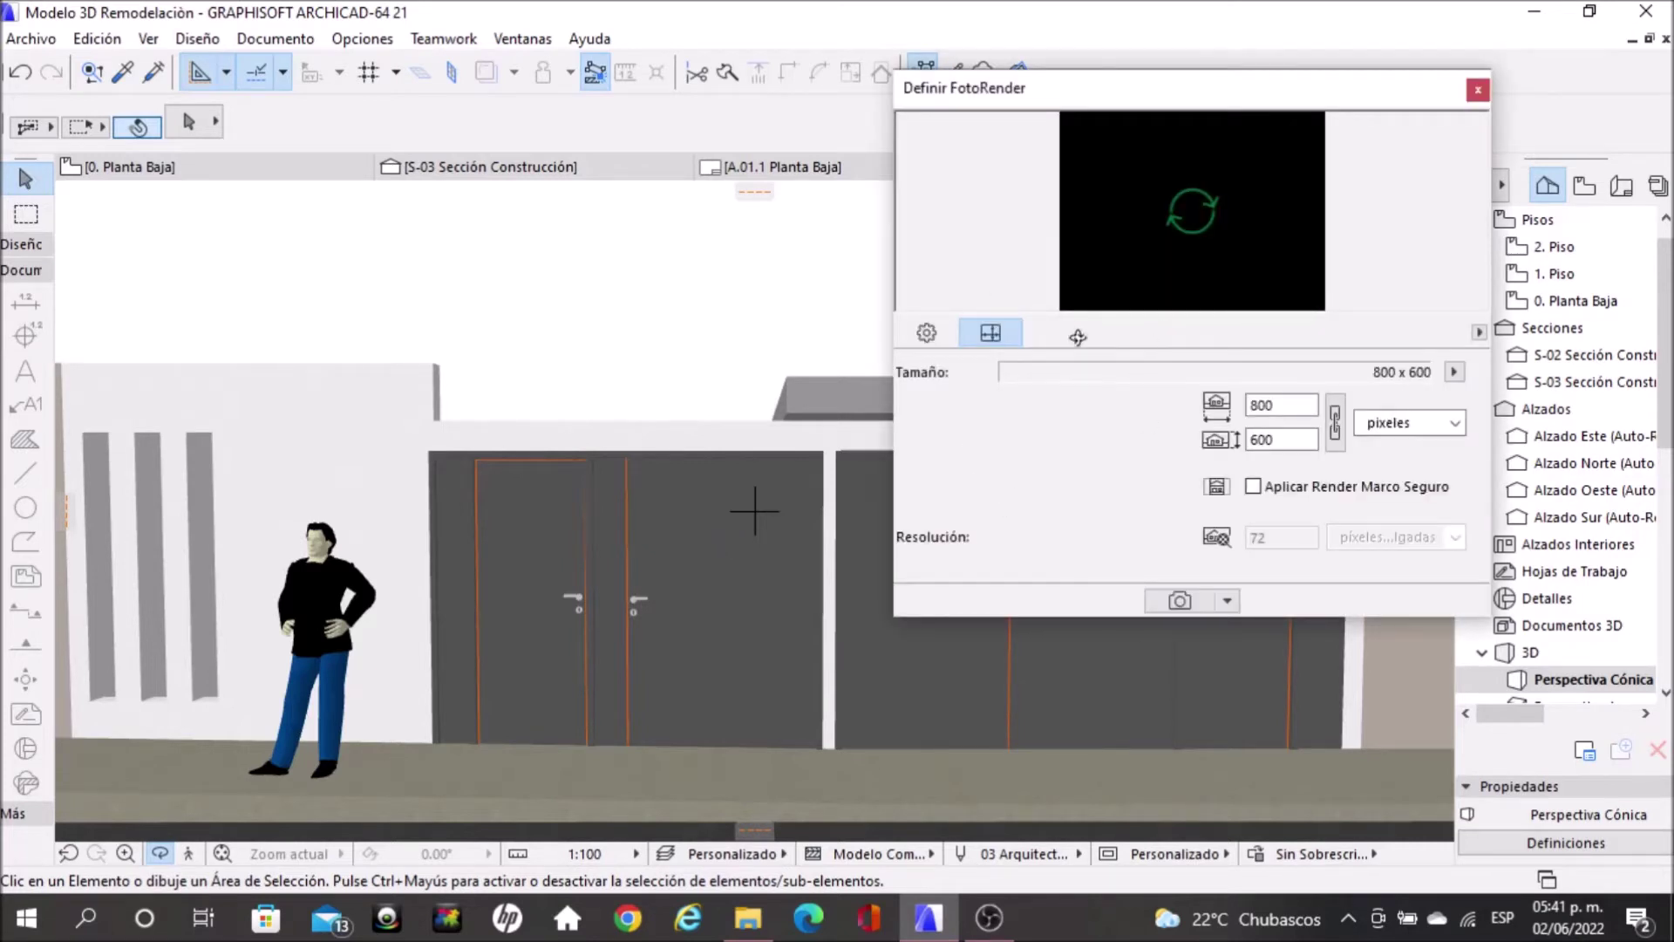
left_click(927, 335)
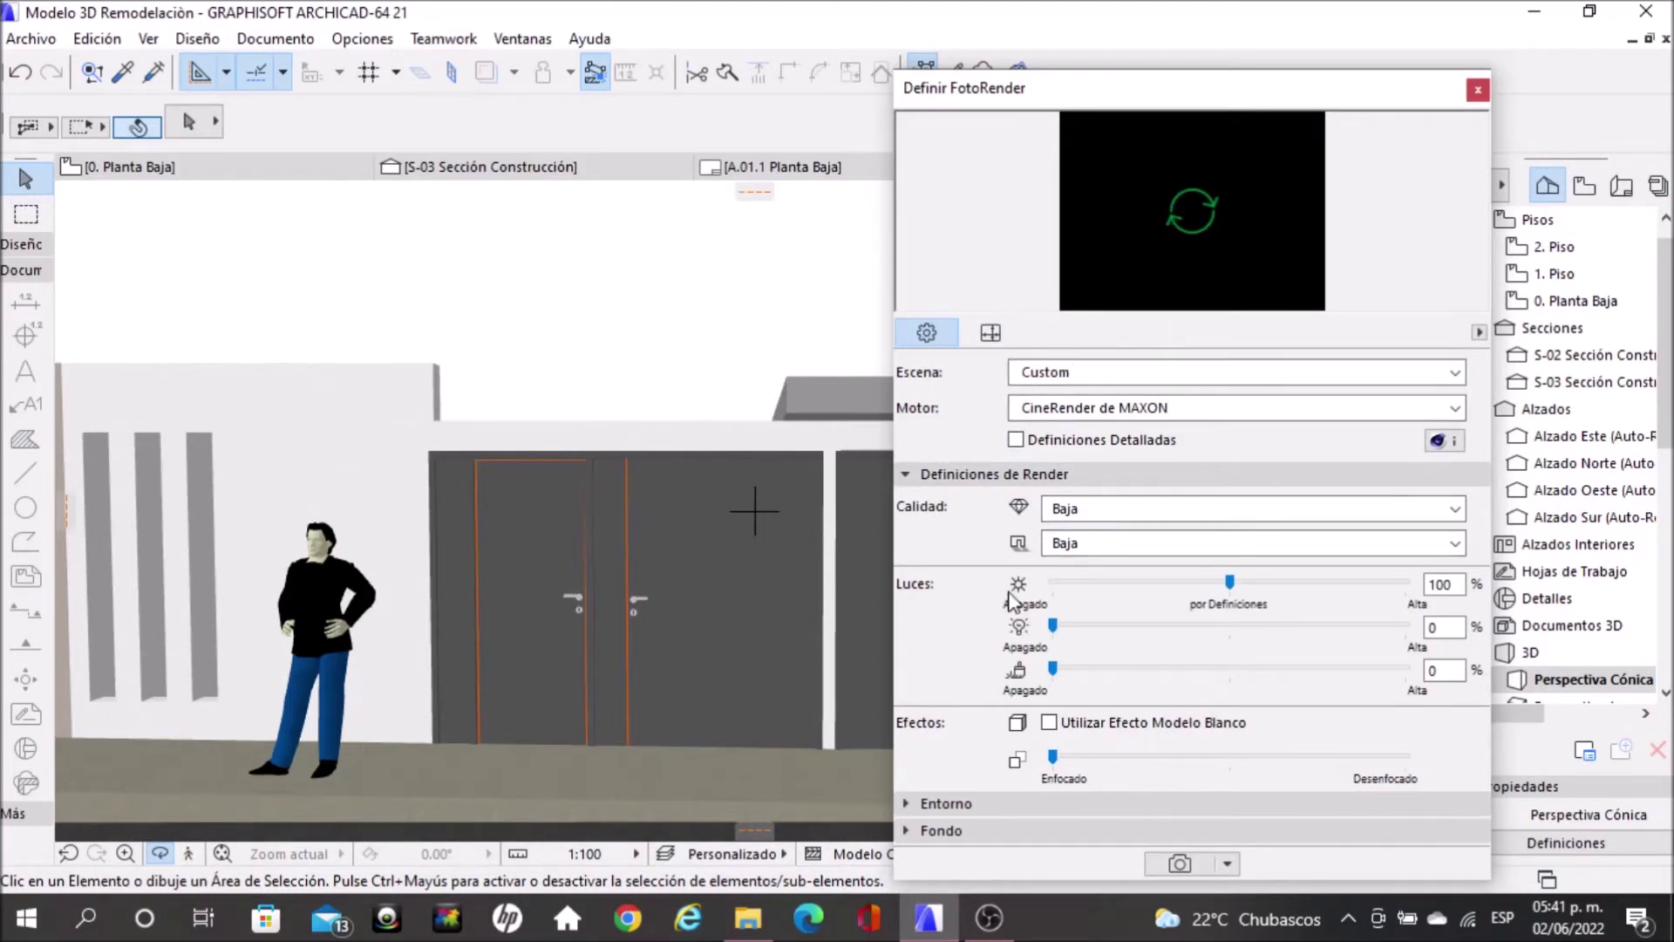
left_click(957, 475)
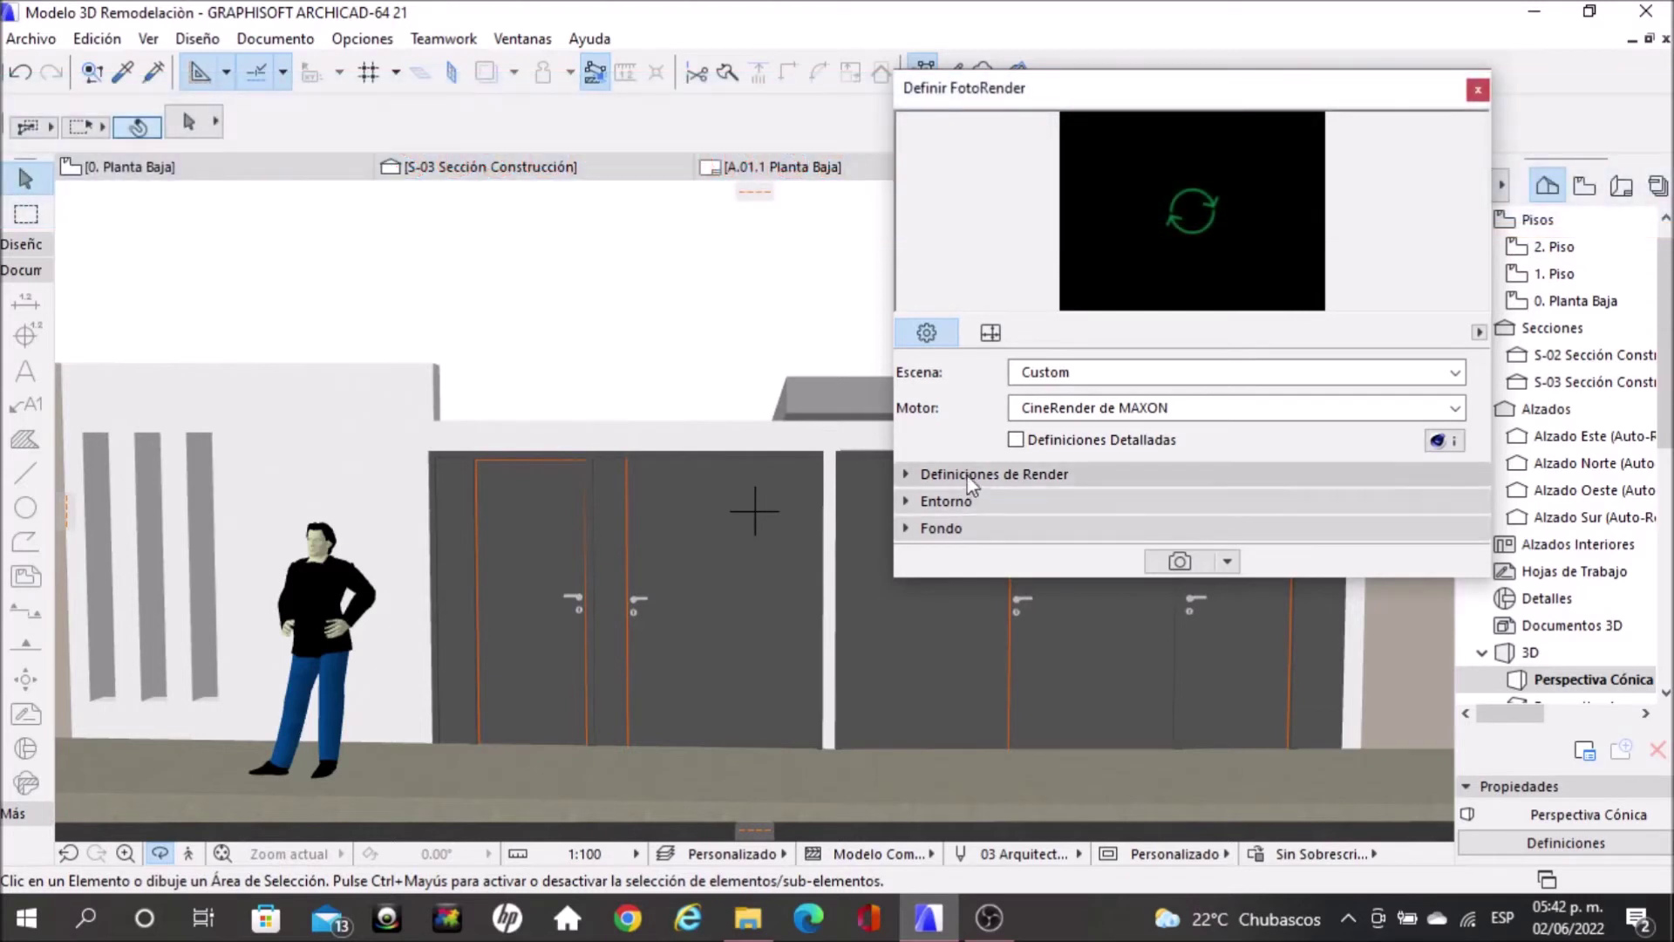
Step: Keep the render quality settings at Baja and expand Entorno to show the Cielo Físico sky with the Presentimiento preset
left_click(980, 474)
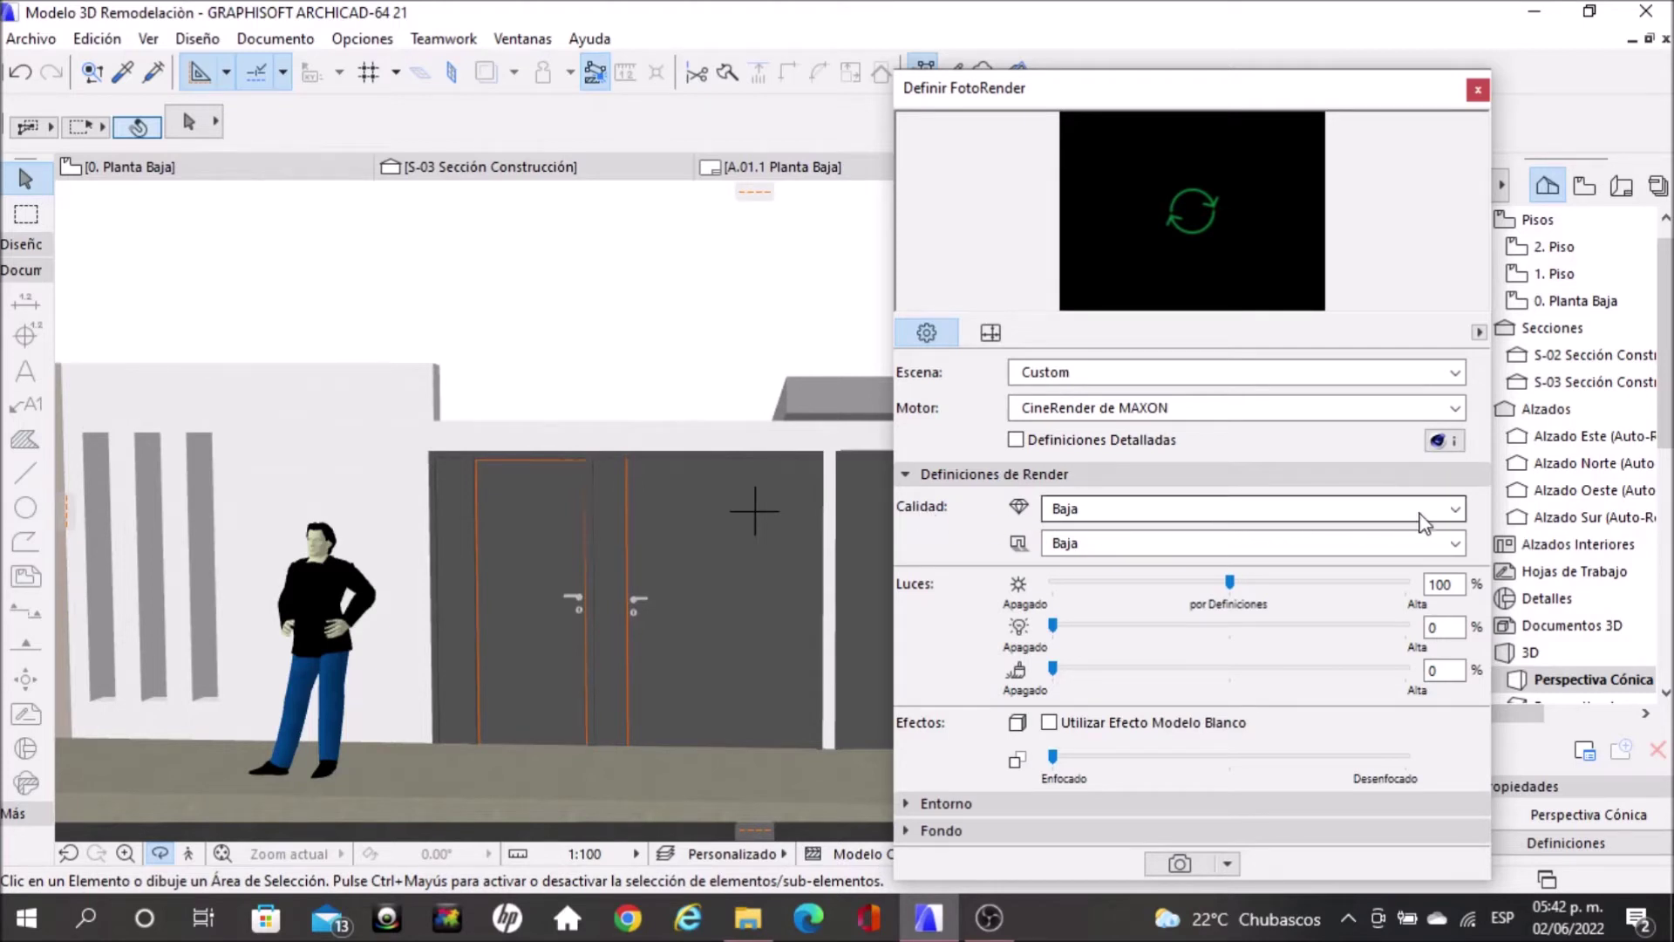
left_click(1456, 511)
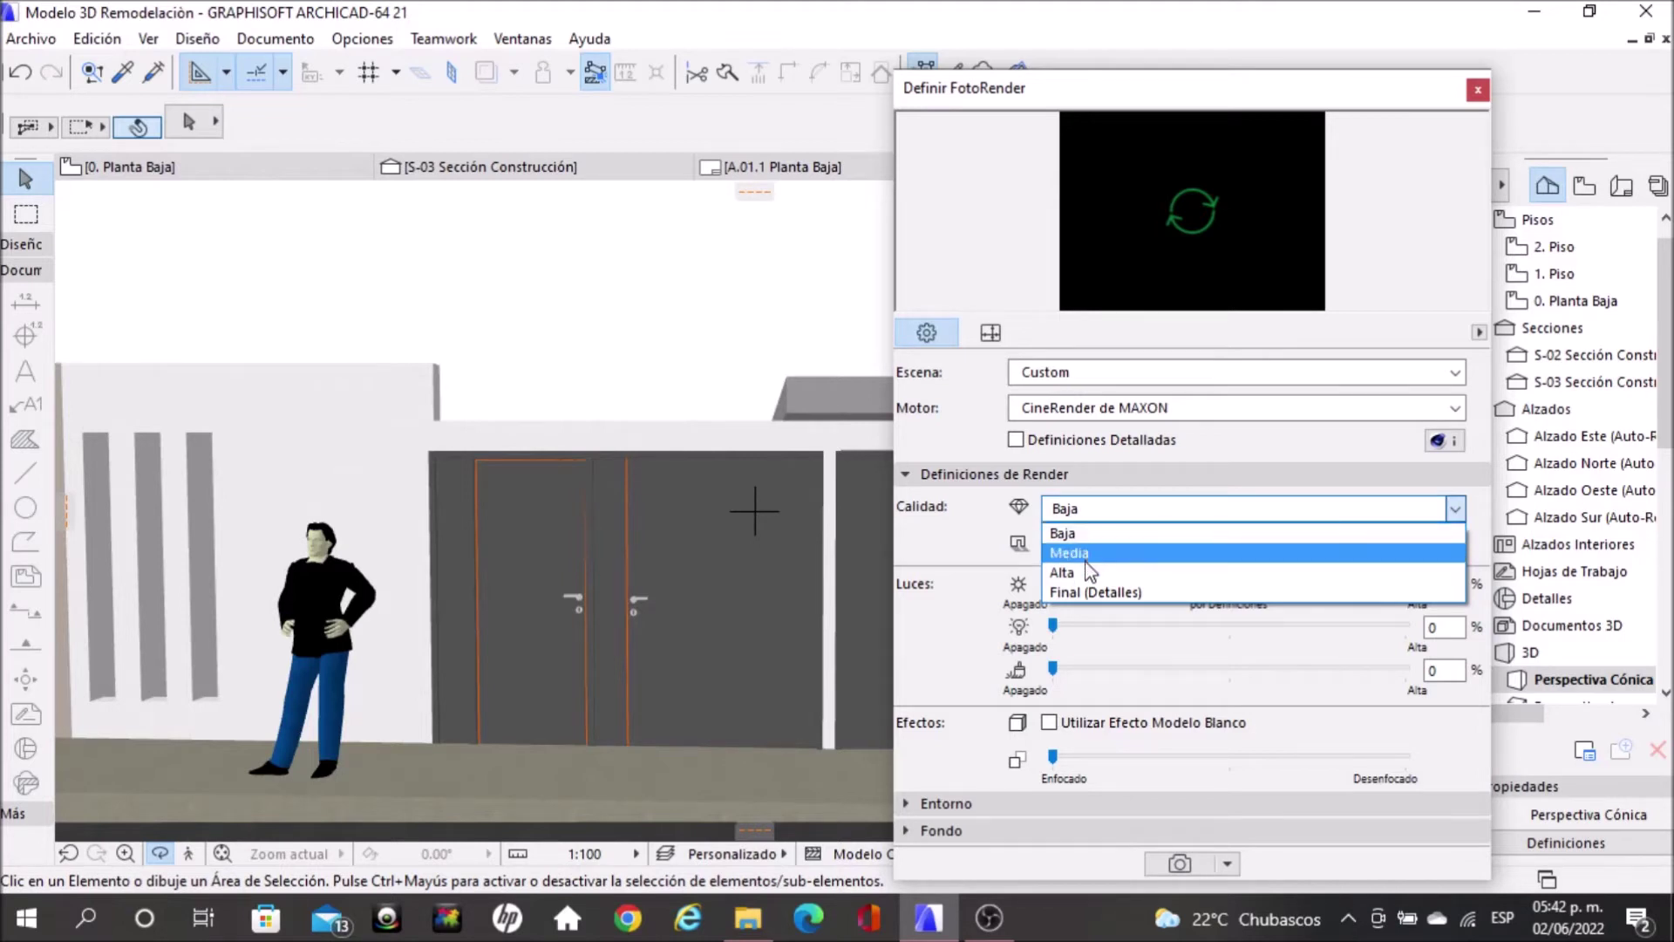
left_click(1064, 533)
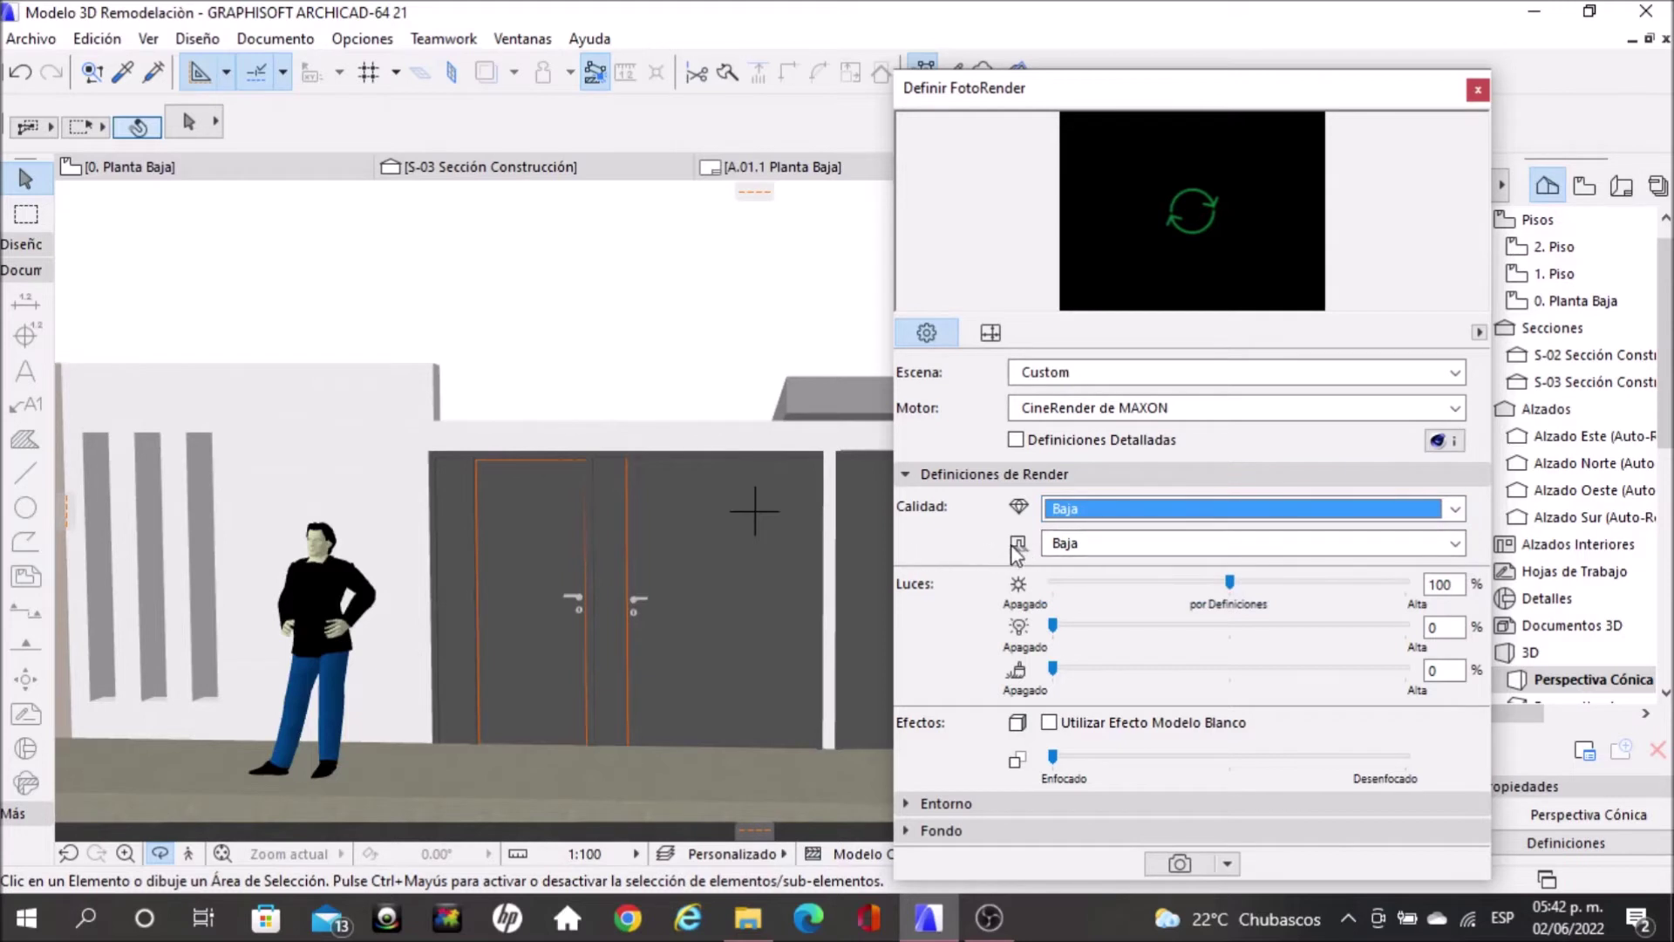
left_click(1451, 549)
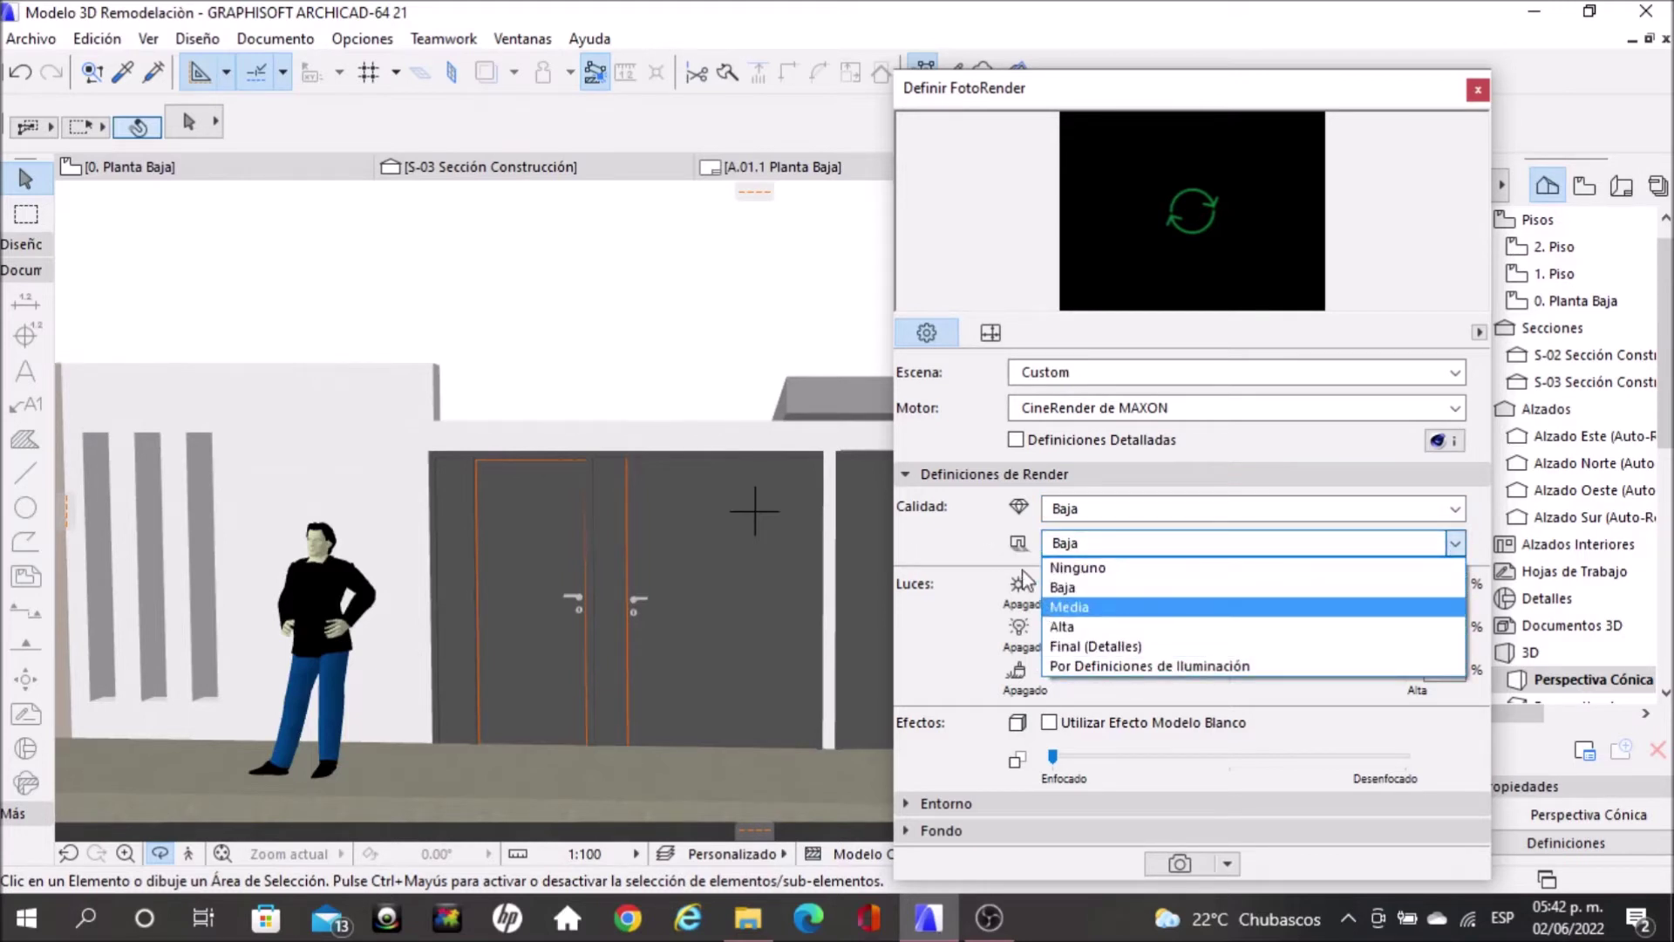
left_click(984, 563)
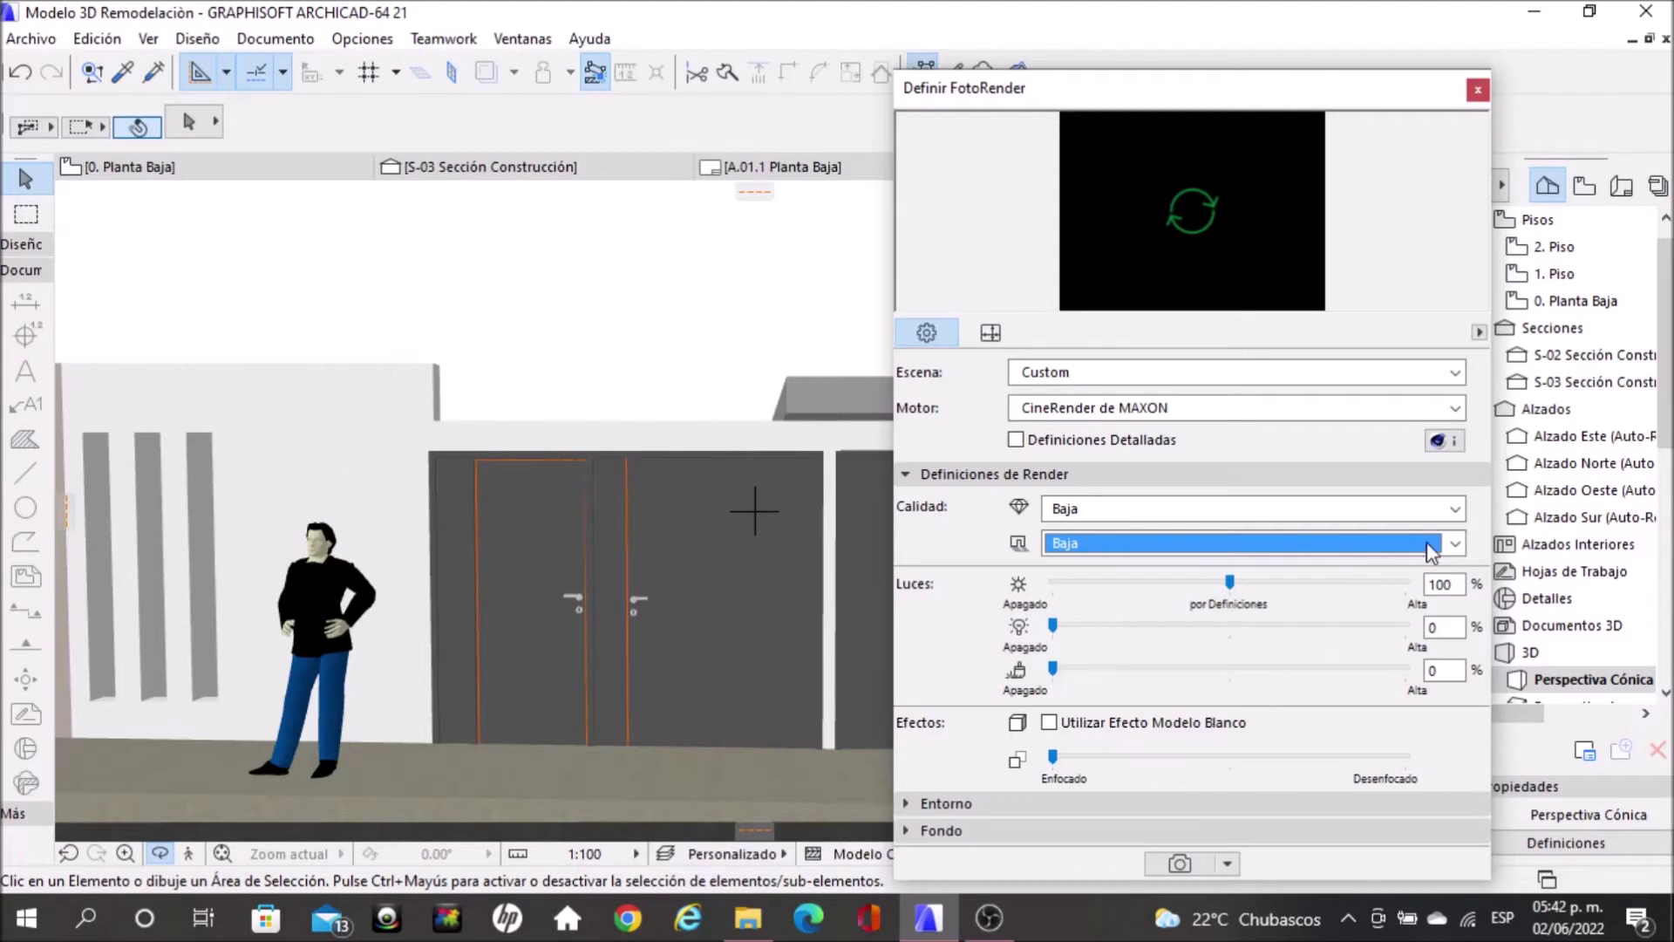
left_click(1453, 544)
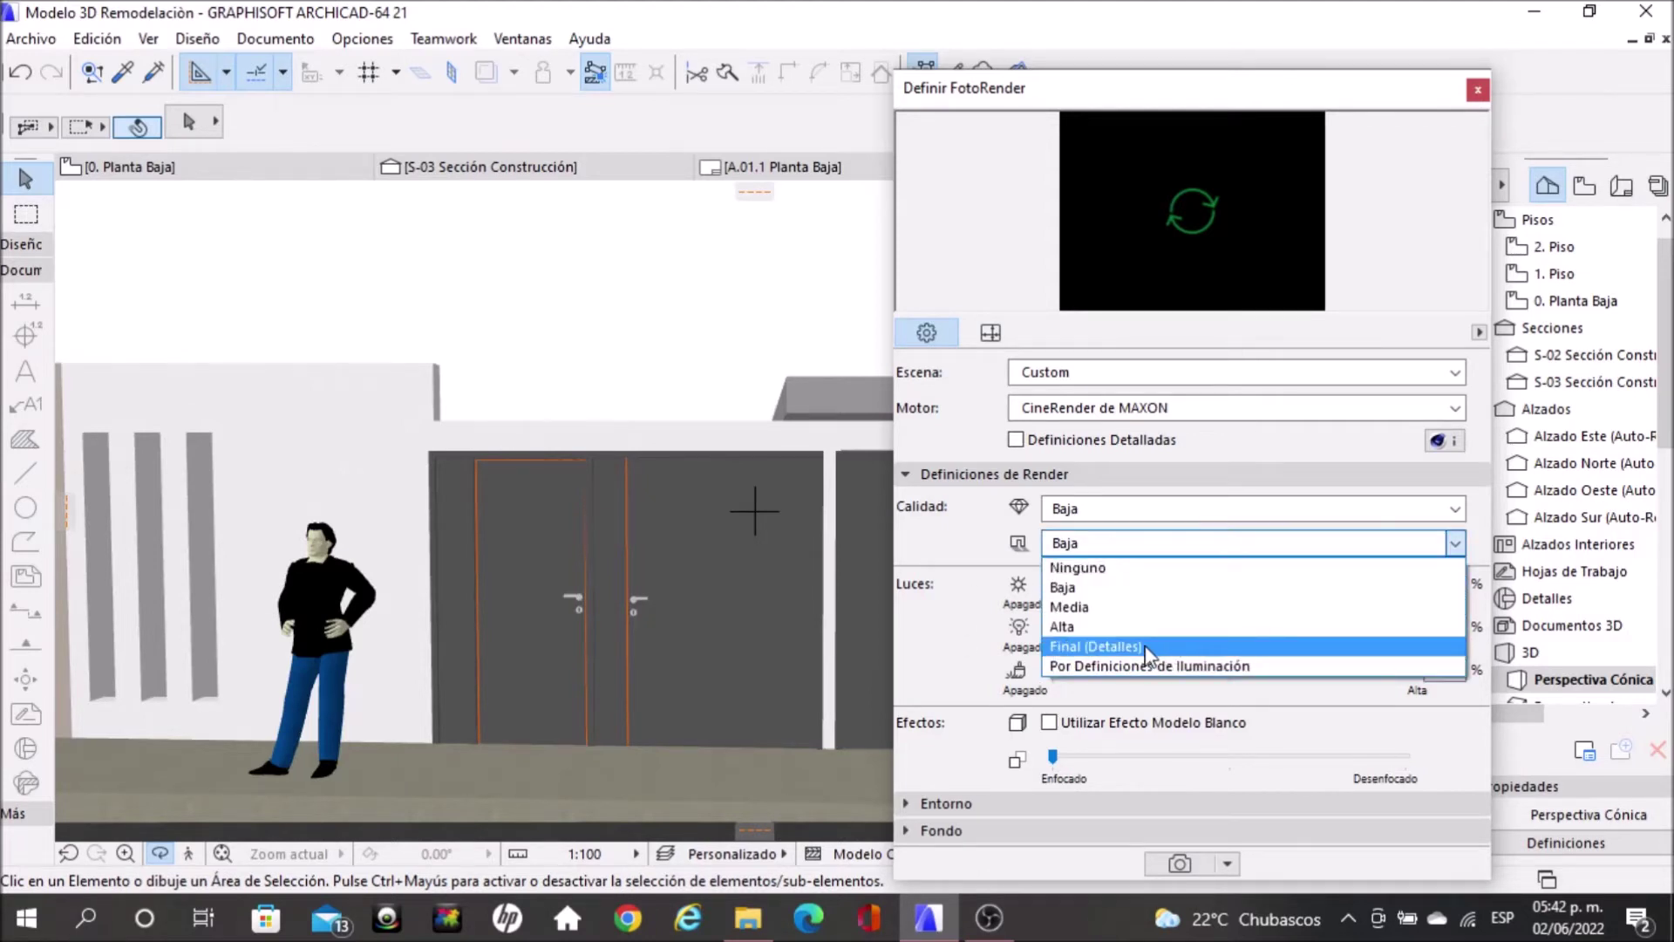
left_click(966, 616)
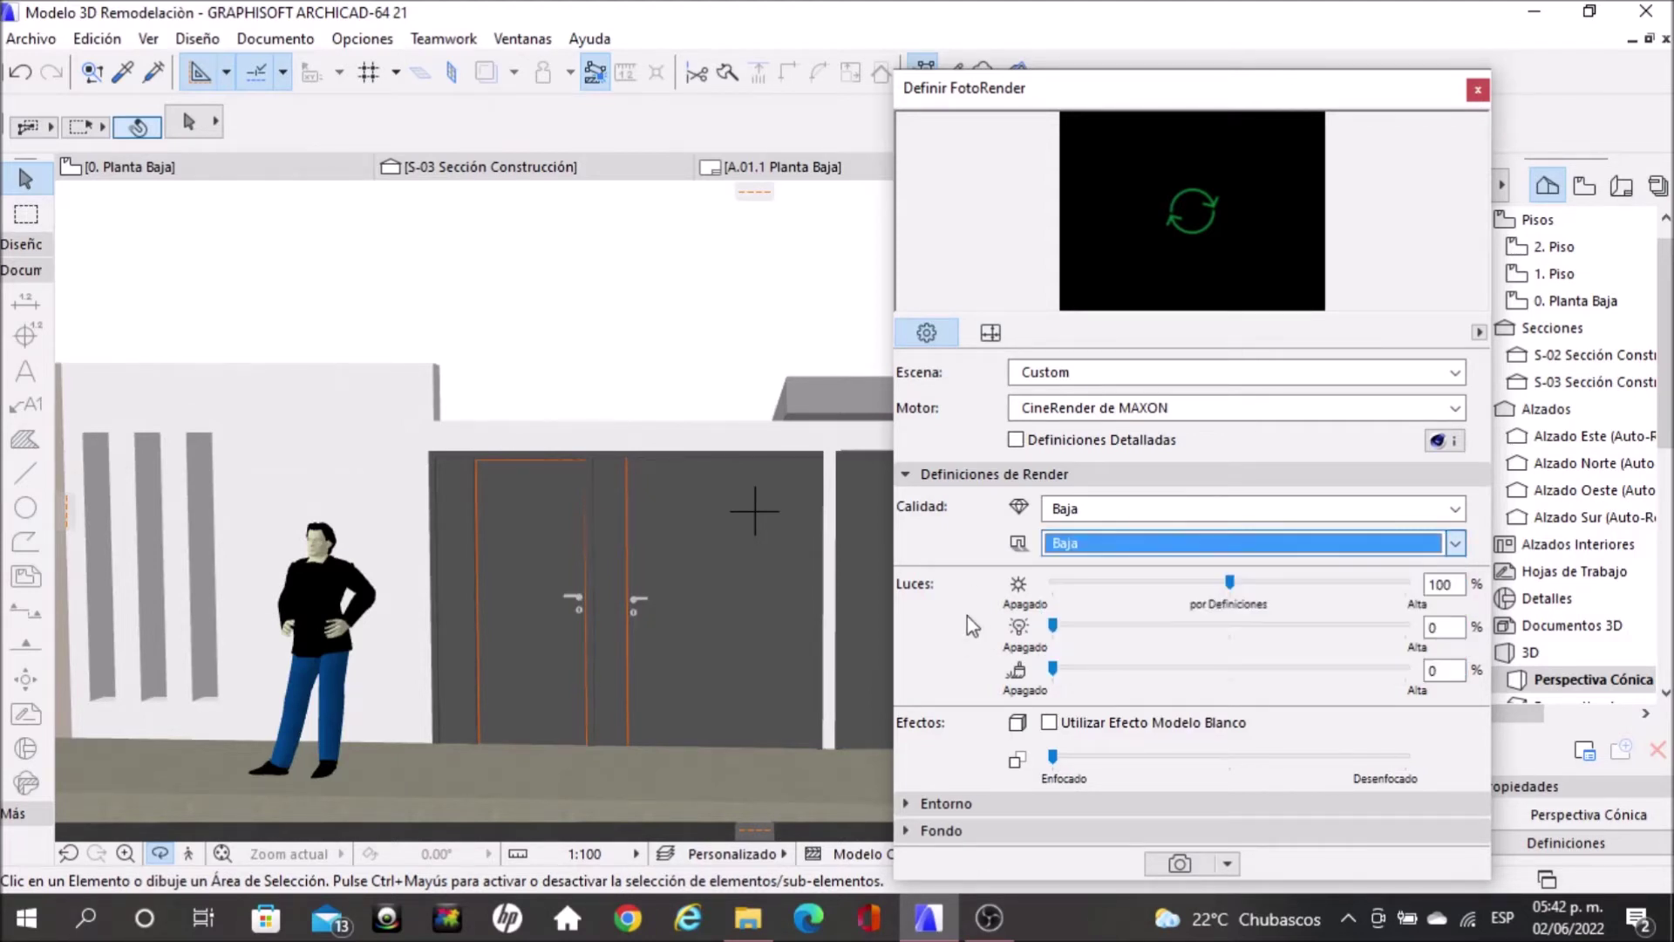
left_click(965, 805)
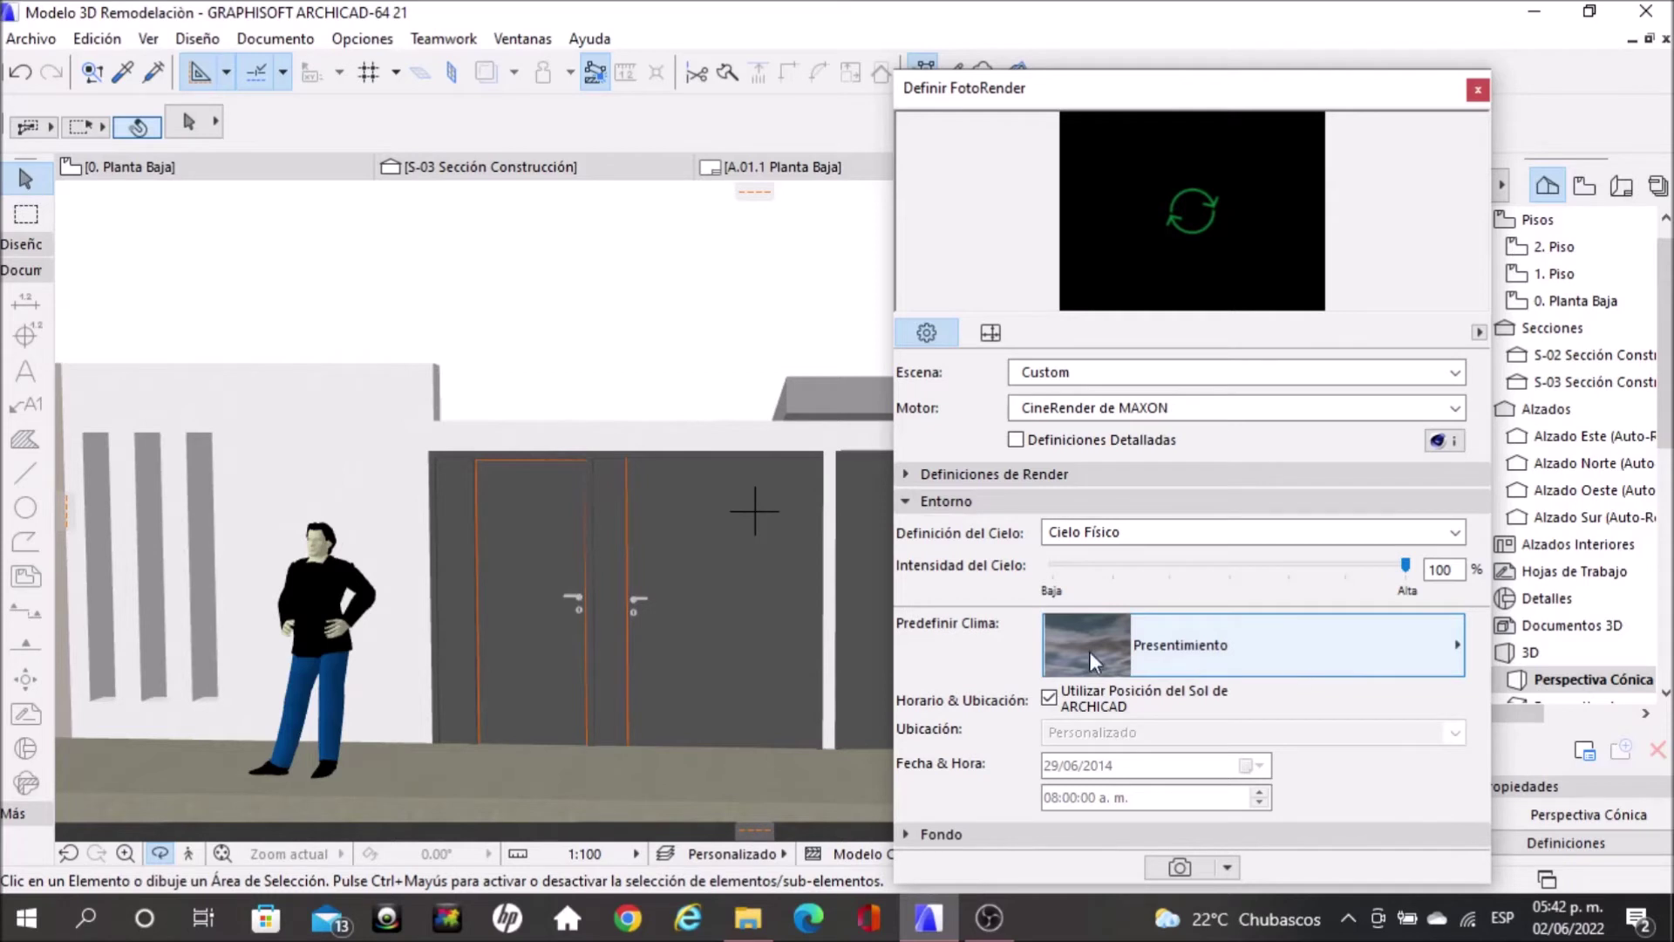
left_click(1454, 649)
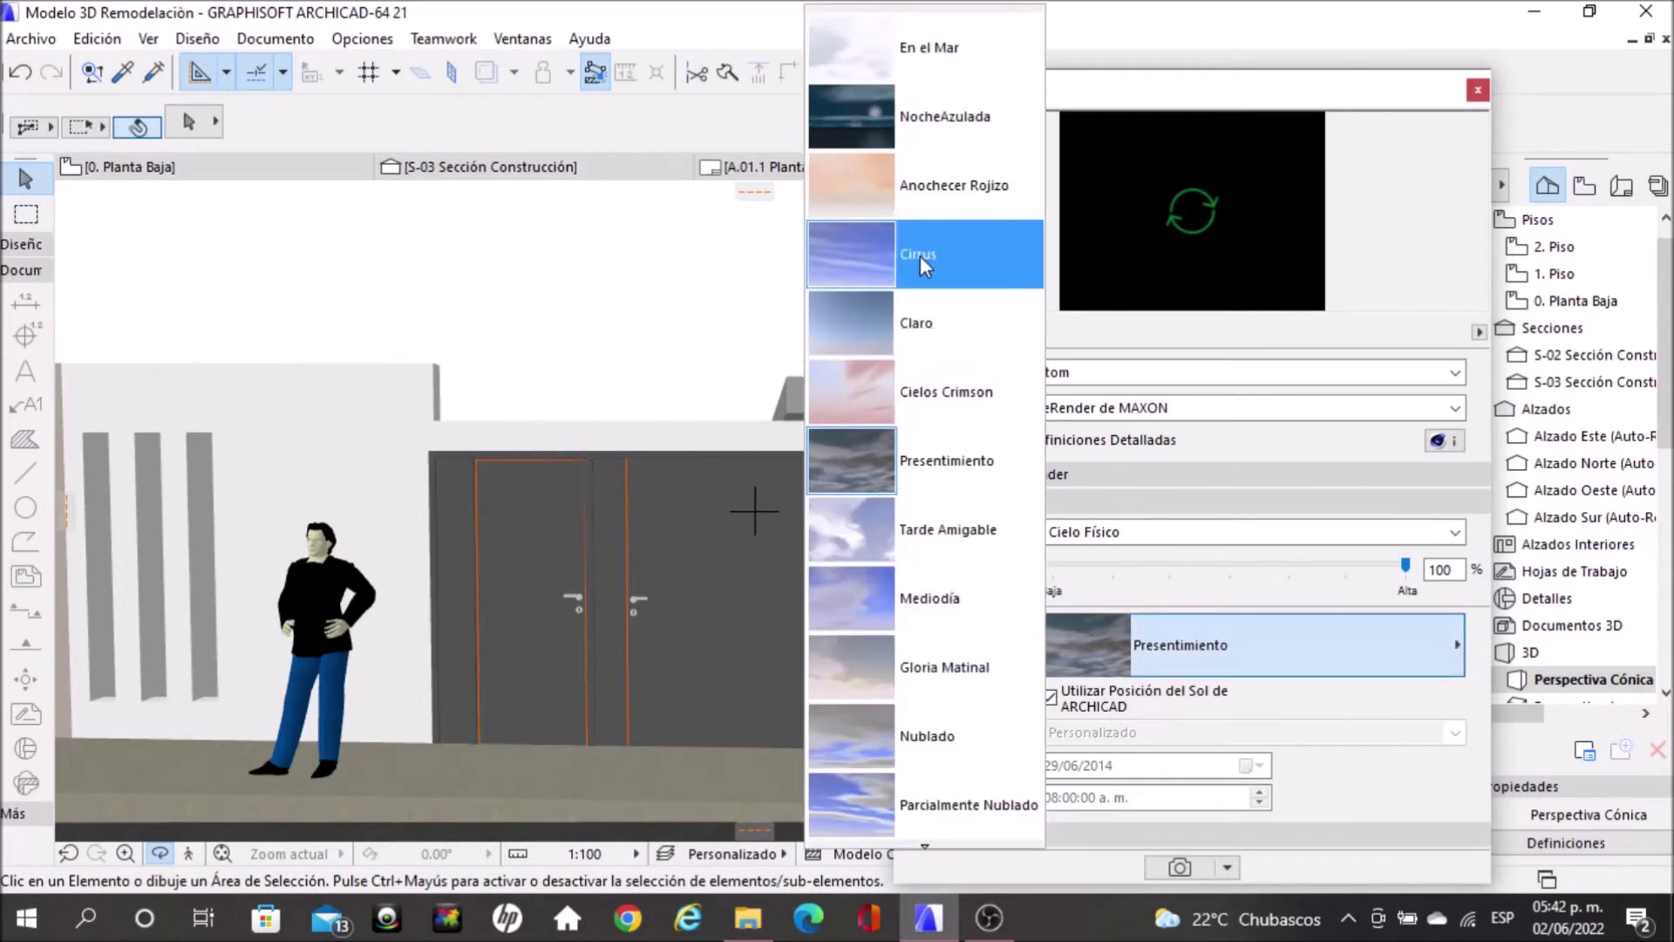
scroll(924, 288, "down", 2)
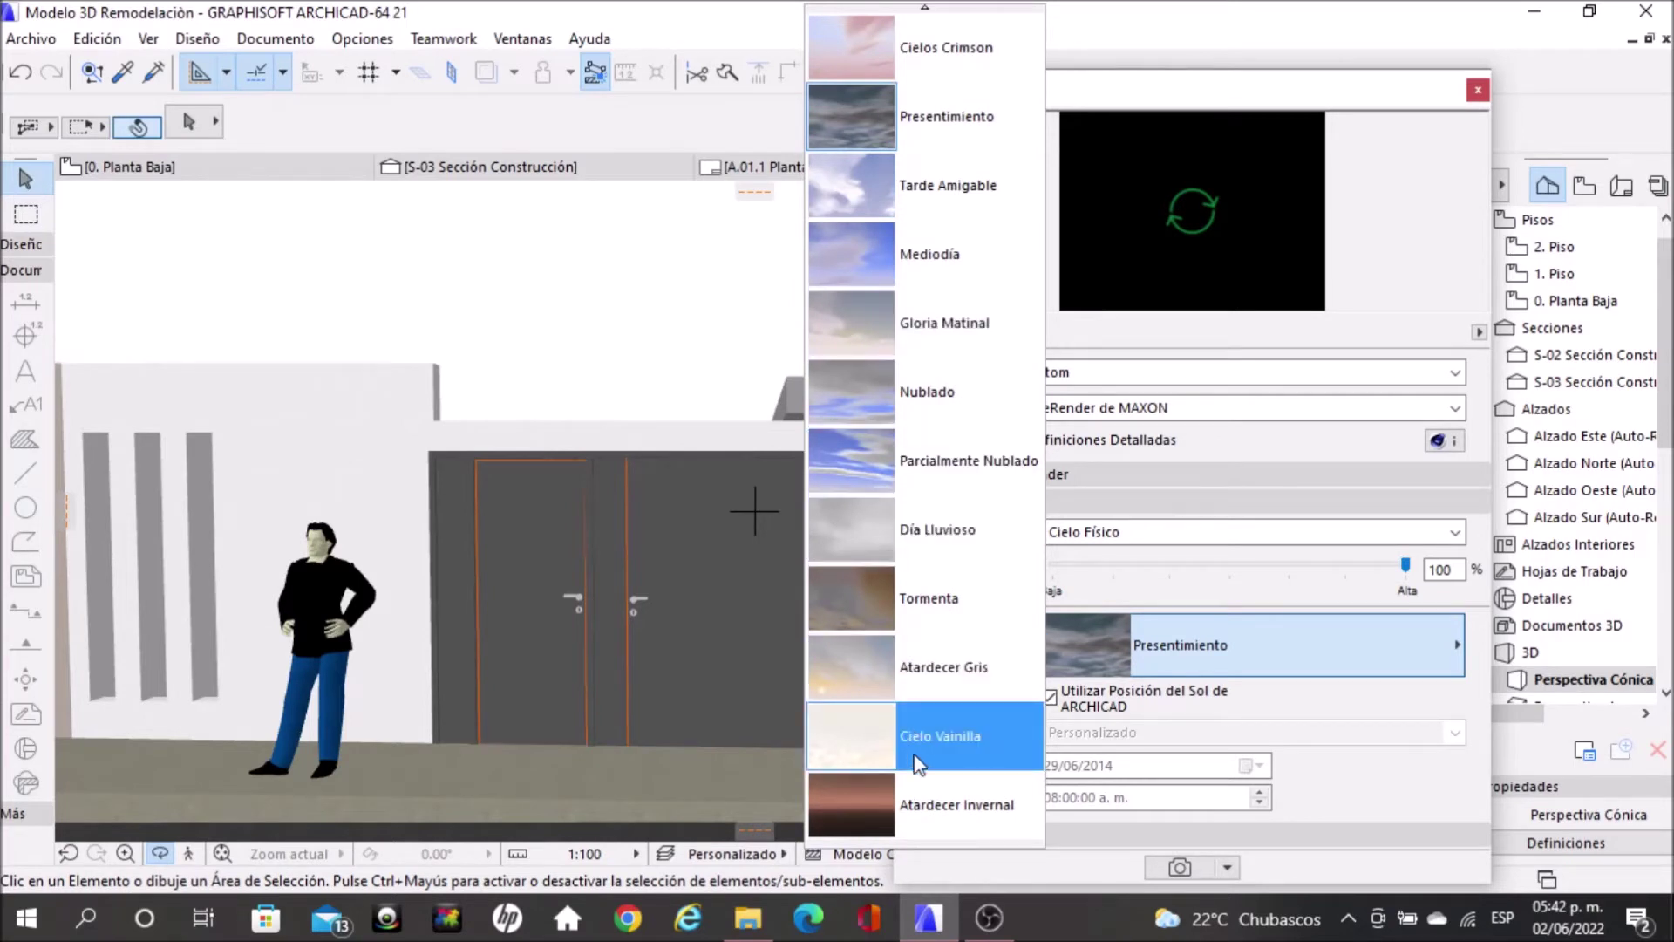
scroll(930, 556, "up", 1)
scroll(920, 419, "up", 2)
scroll(916, 288, "up", 1)
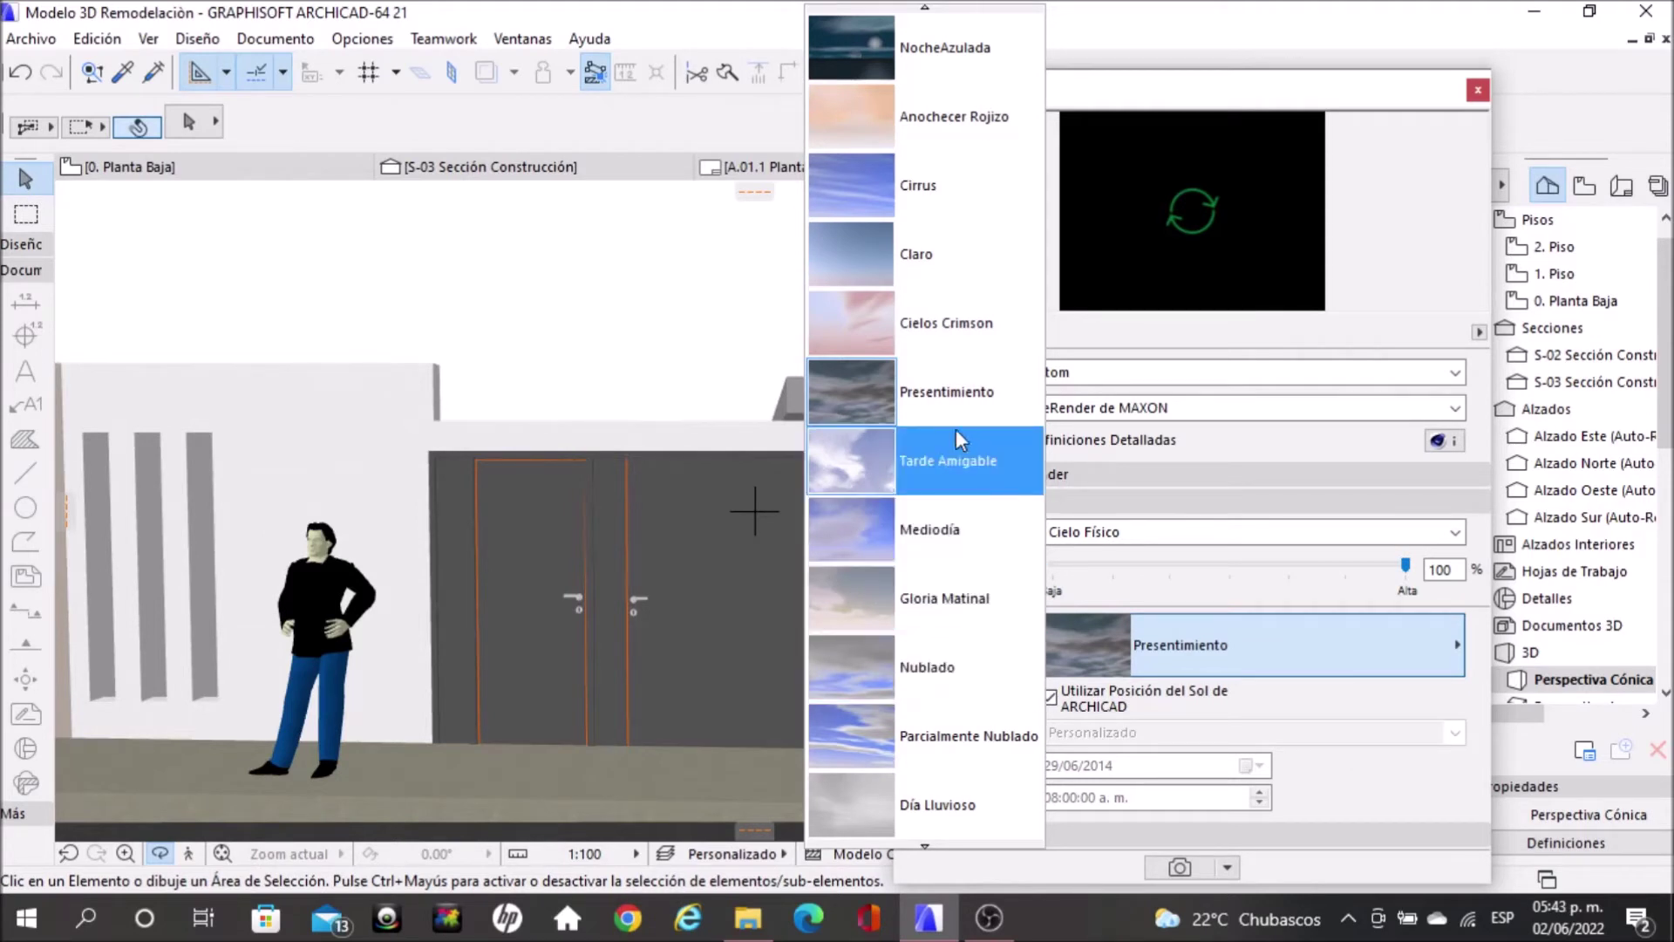
left_click(967, 388)
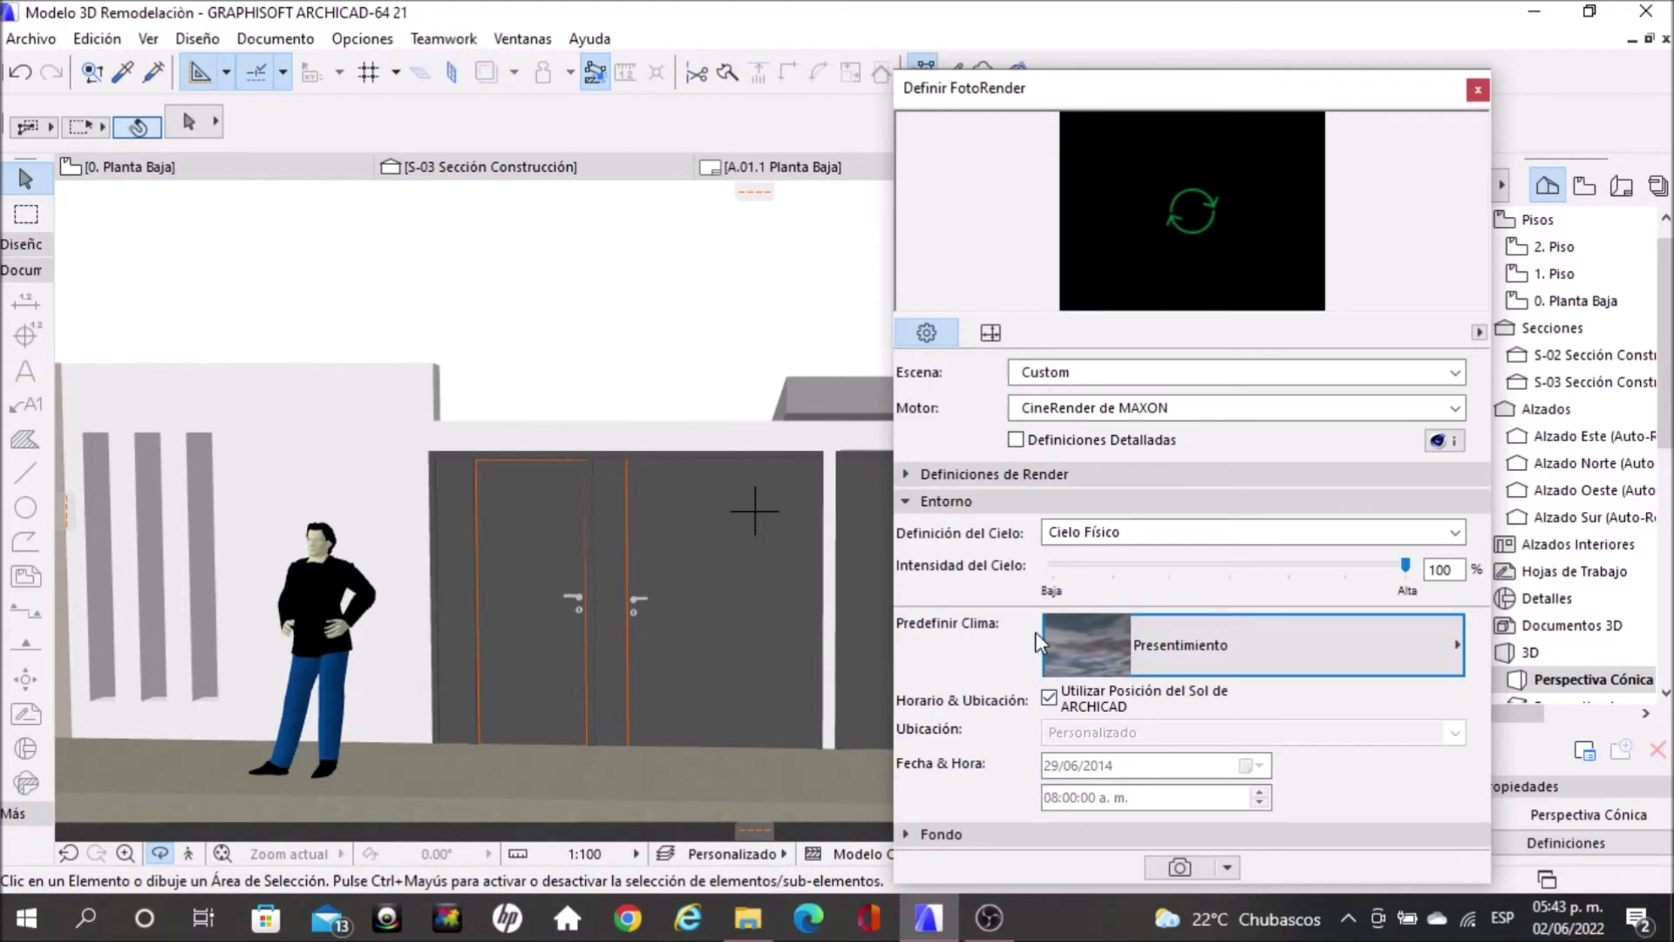
Step: Change the PhotoRender image size from 800 x 600 to a custom 600 x 450 pixels
left_click(996, 333)
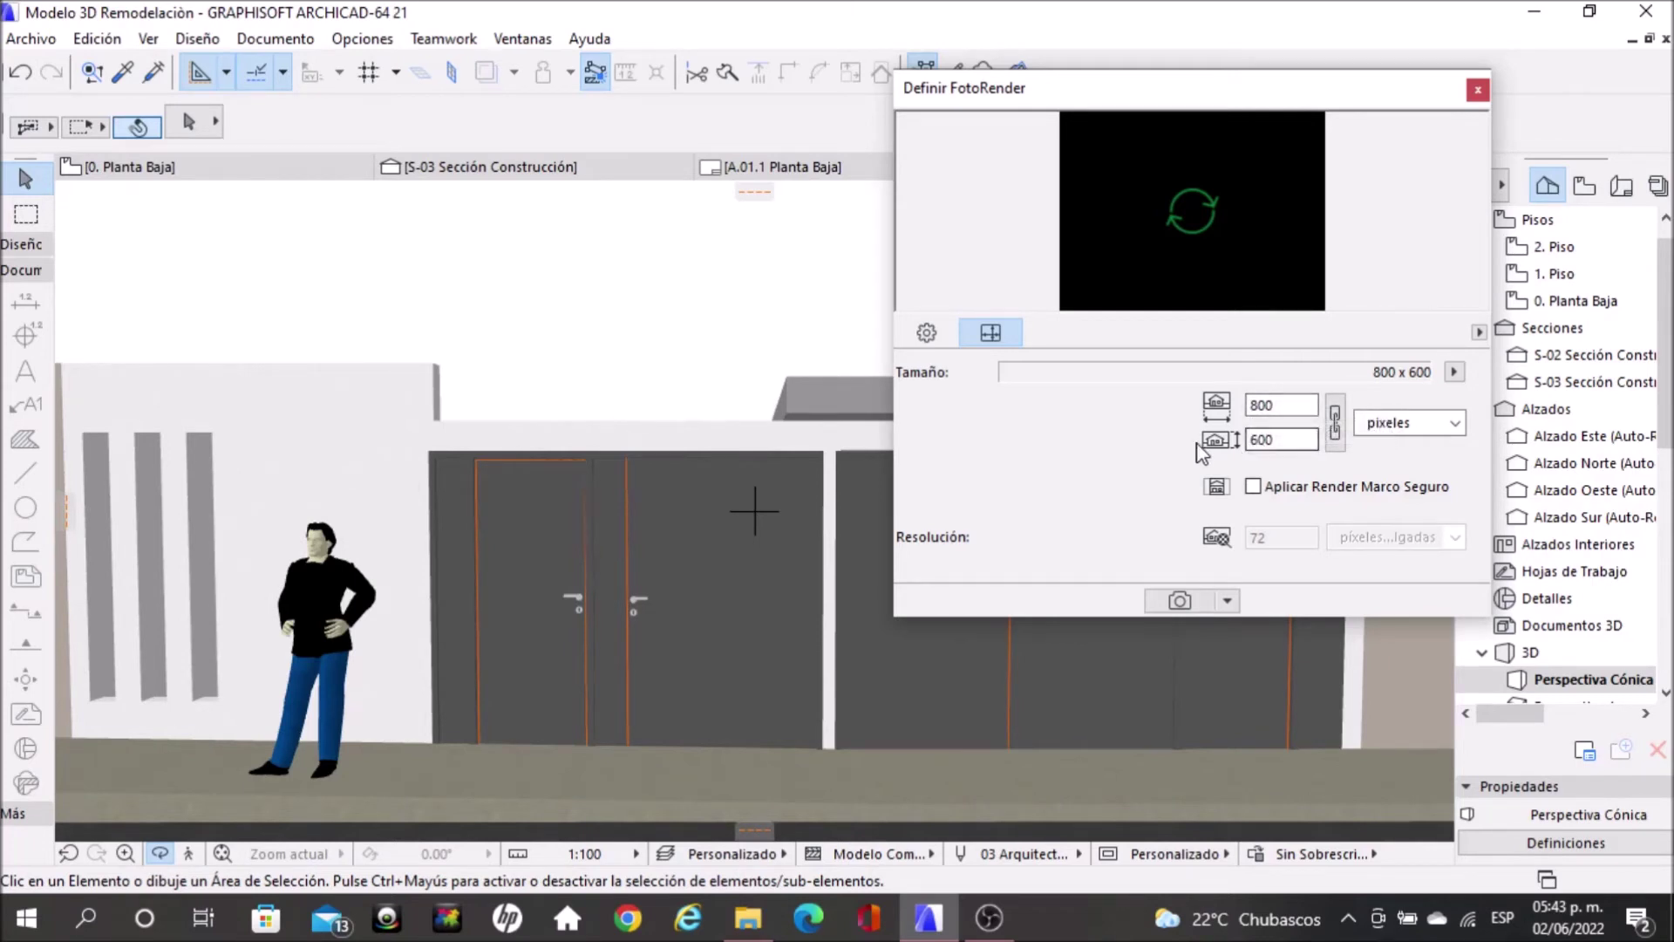
left_click(1260, 407)
key("BackSpace")
type("6")
key("Tab")
type("5")
key("BackSpace")
type("450")
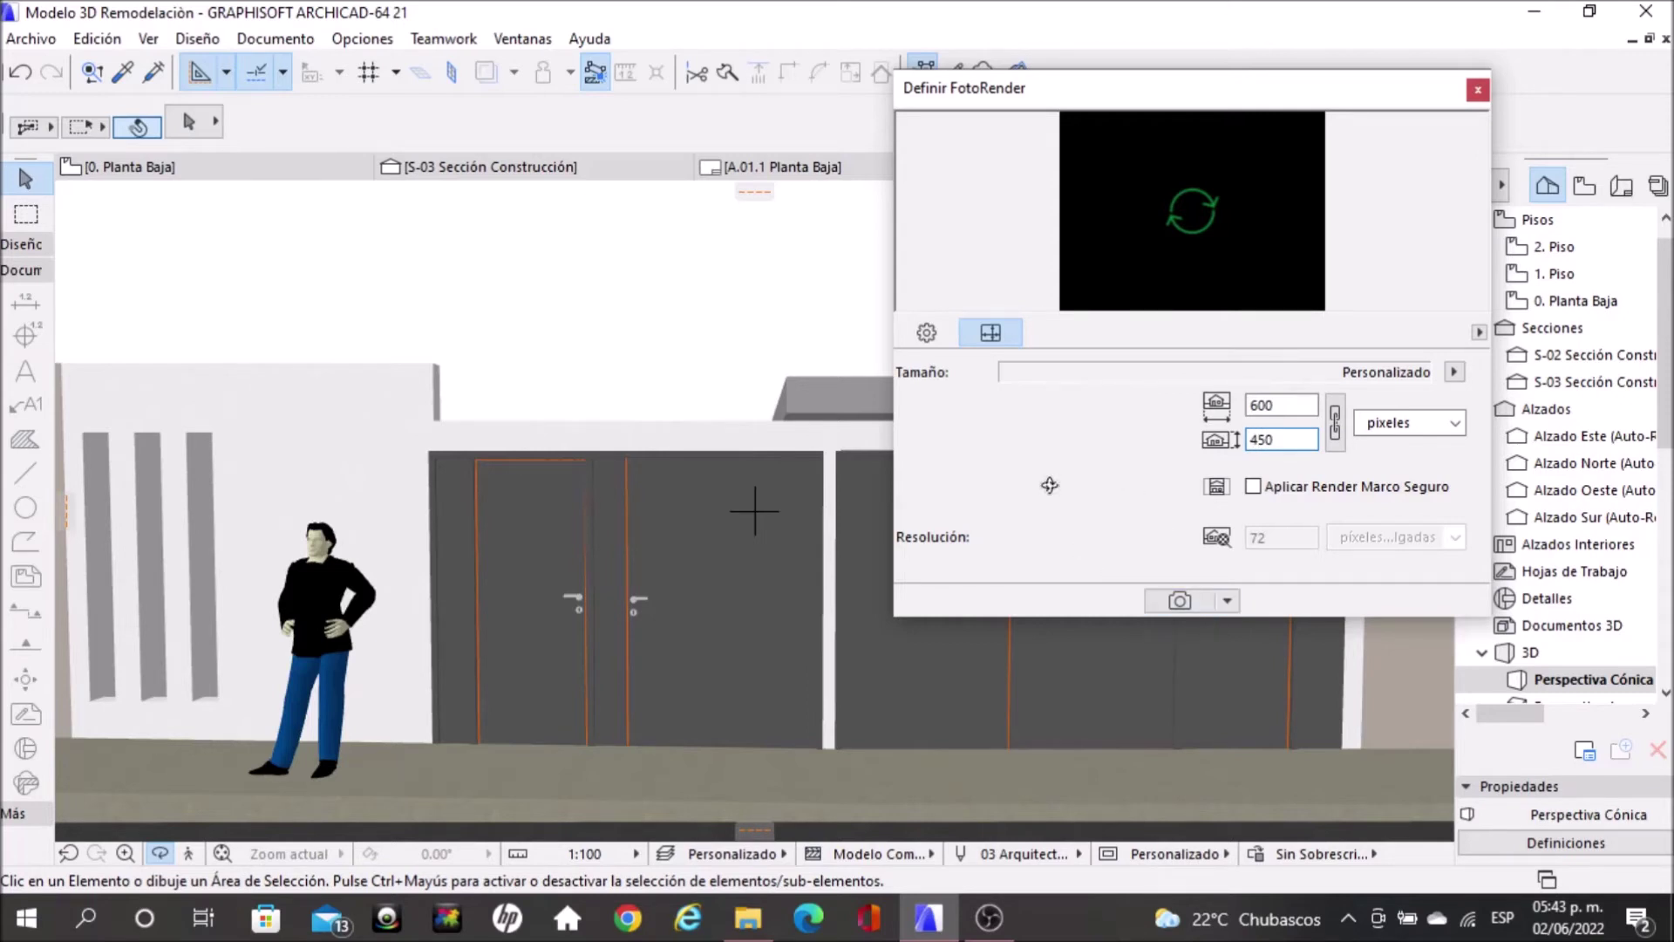
left_click(927, 333)
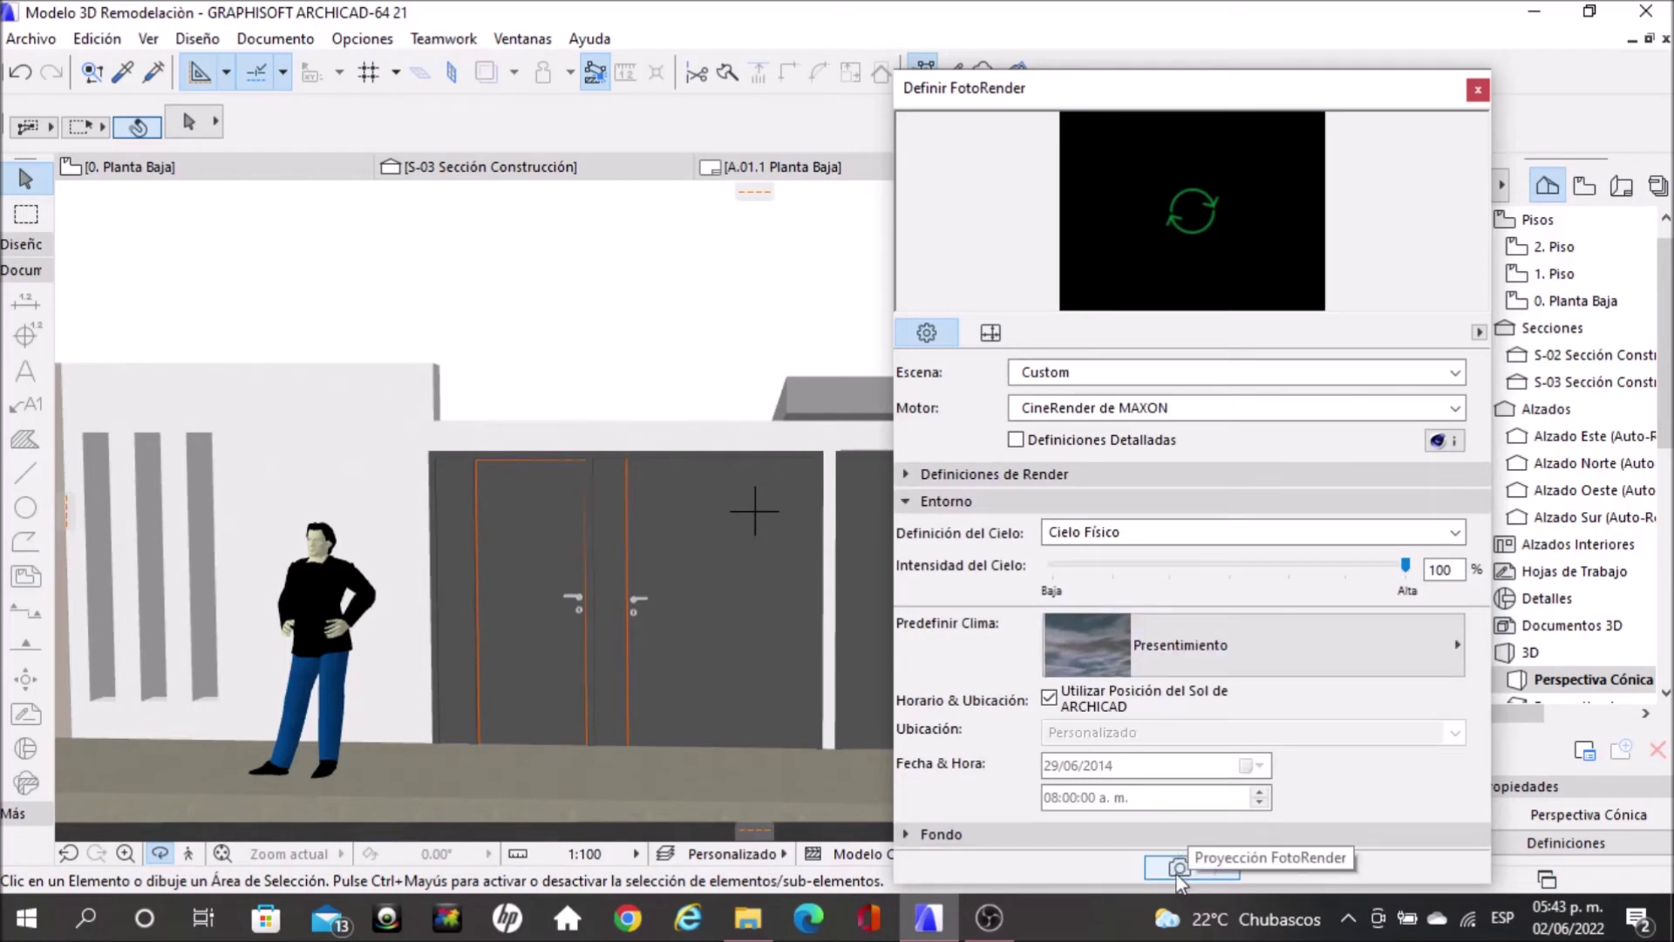
Step: Render the facade with CineRender, showing the cloudy-sky result in the Imagen1 window
left_click(1187, 873)
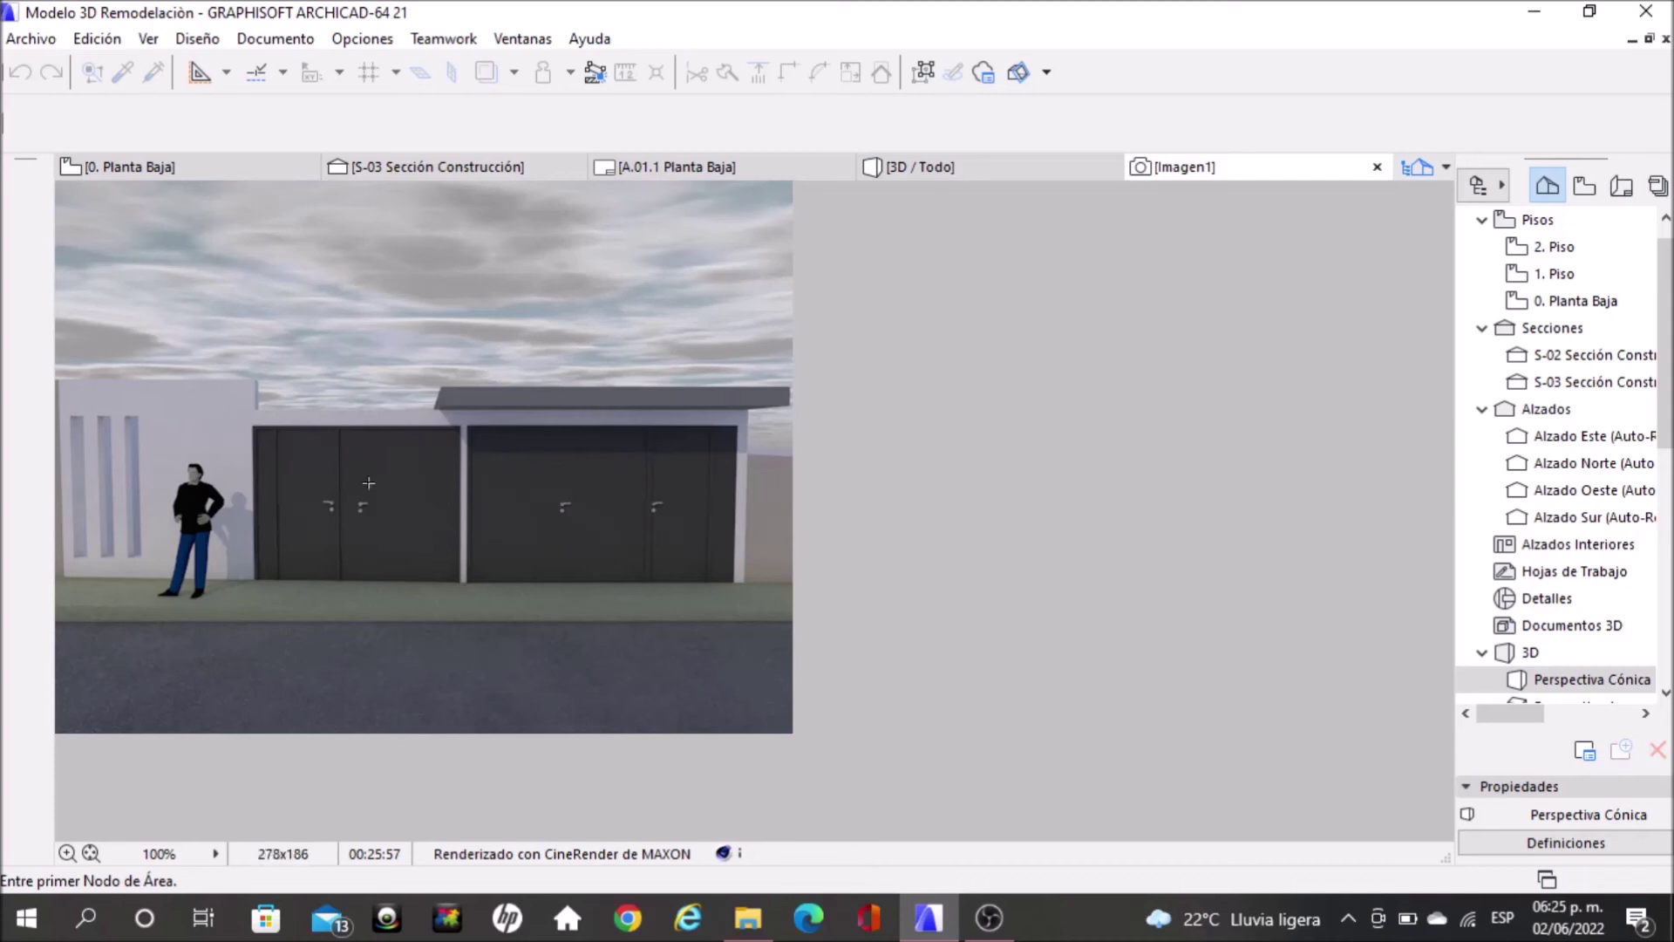
right_click(355, 406)
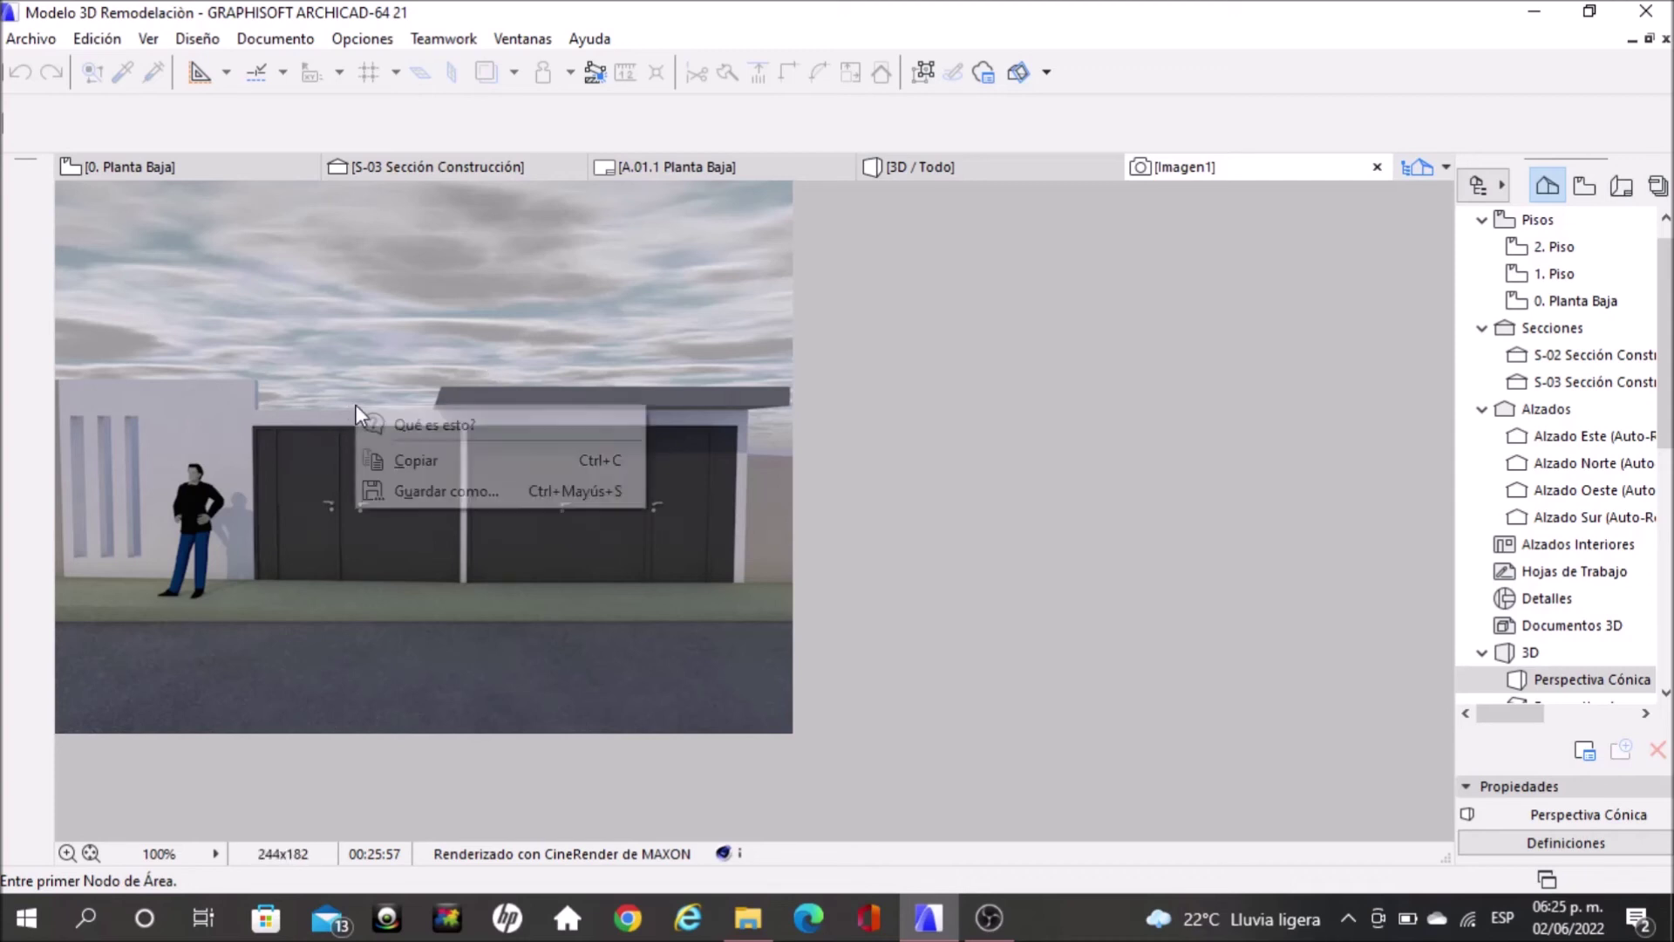
left_click(477, 493)
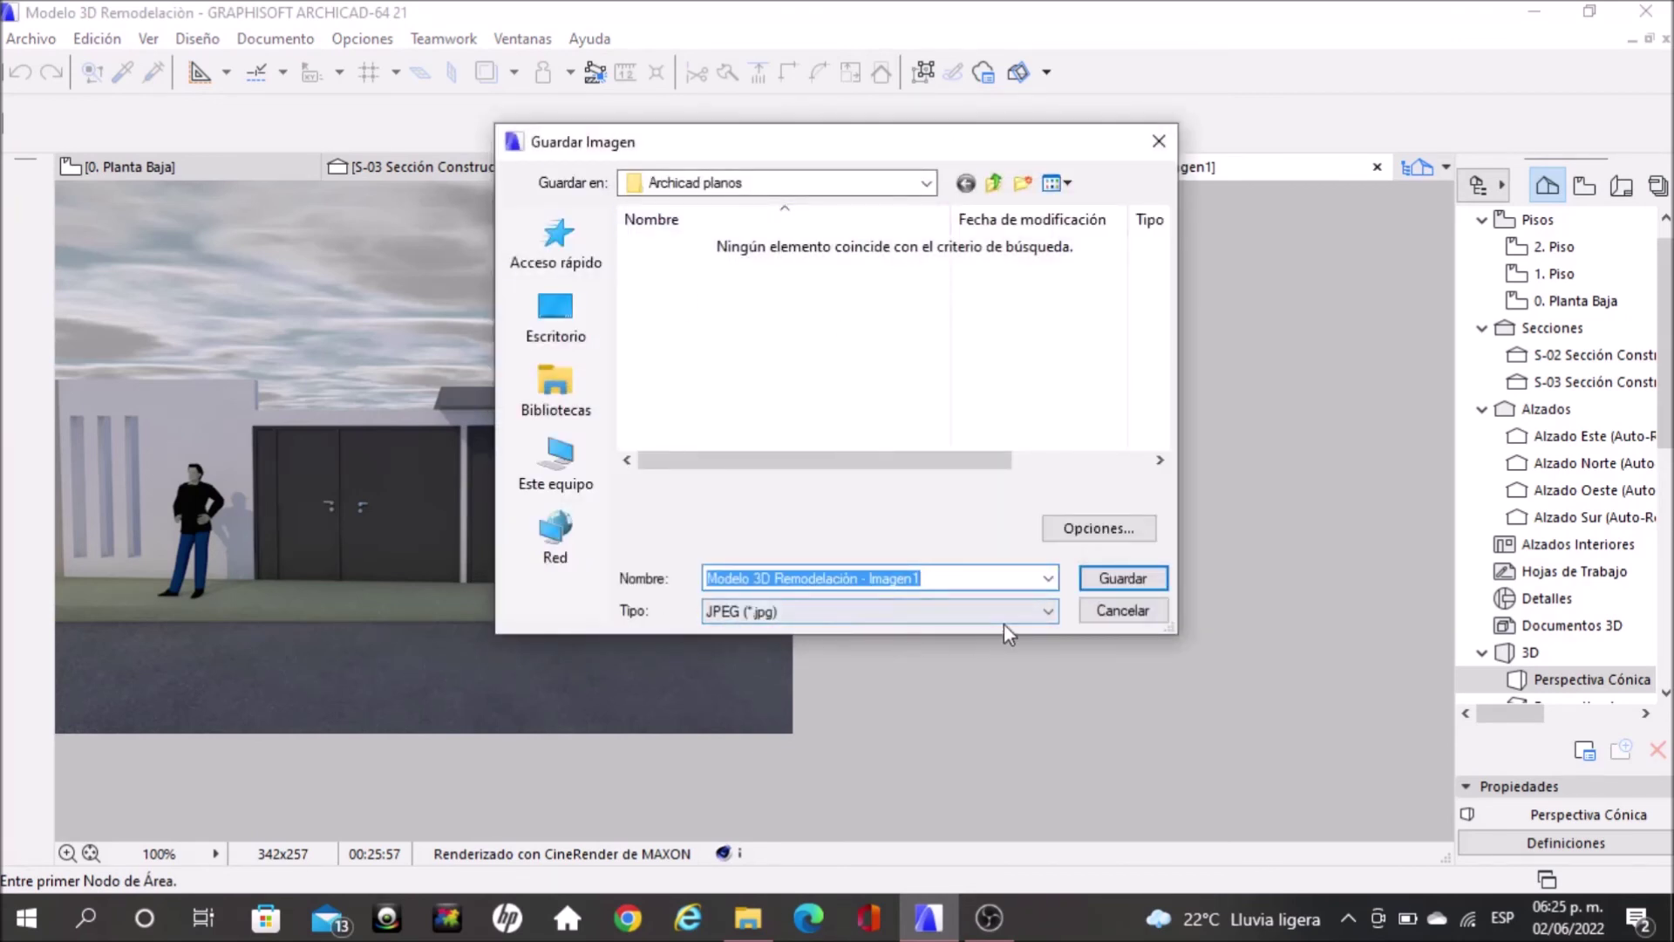
left_click(1048, 612)
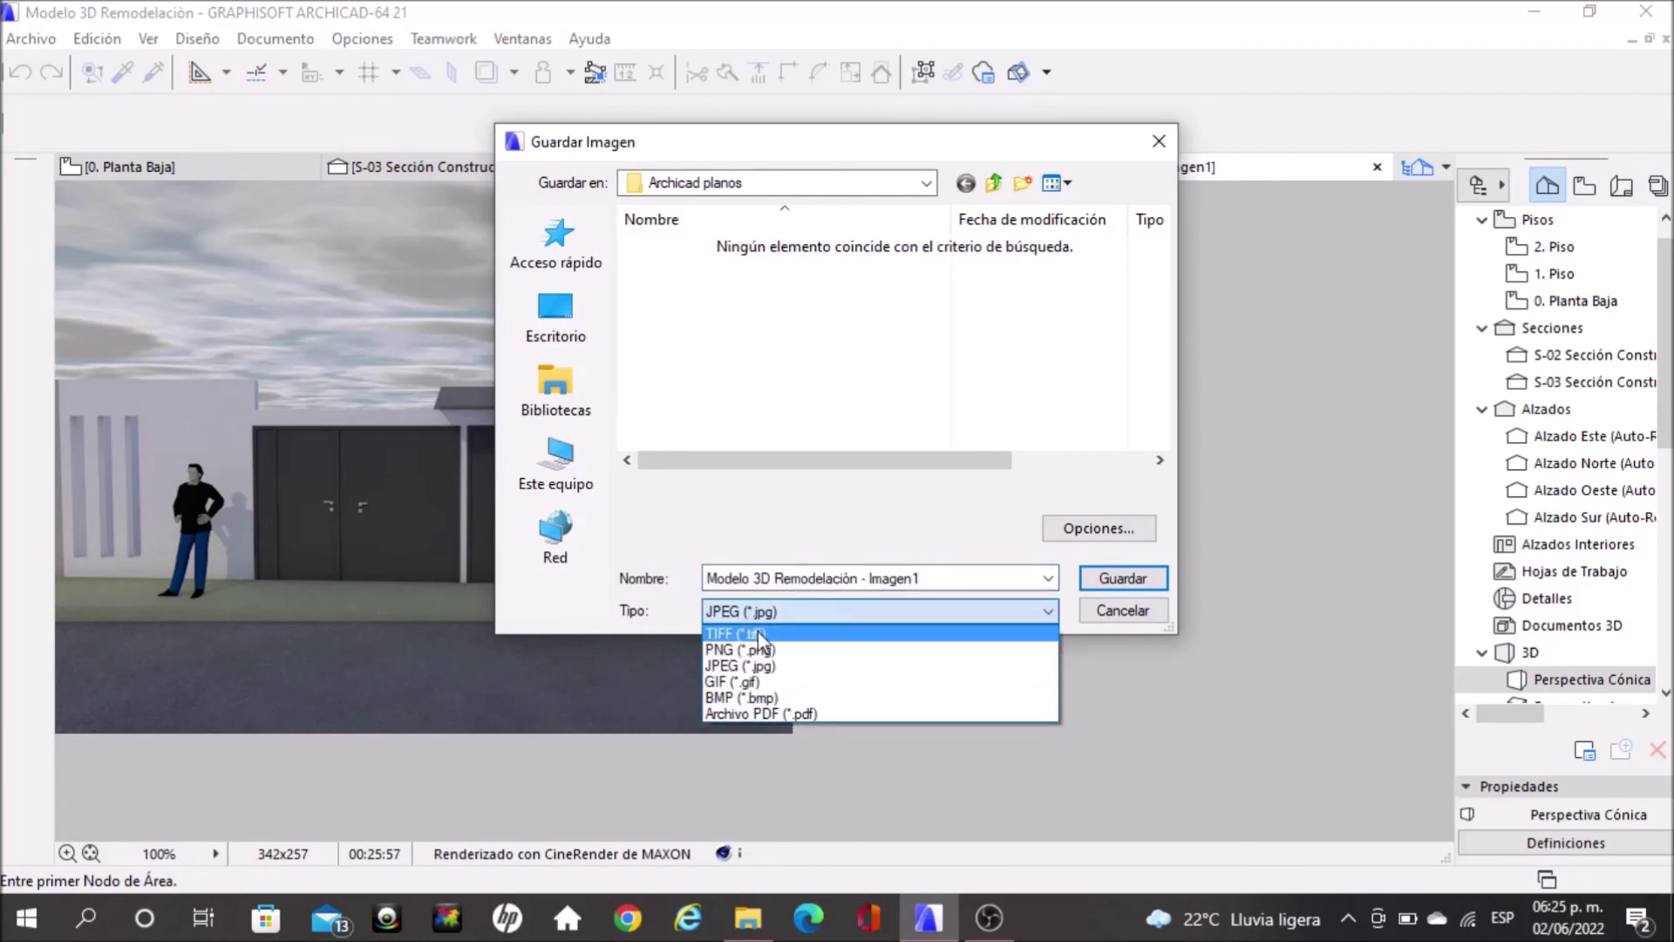
left_click(808, 666)
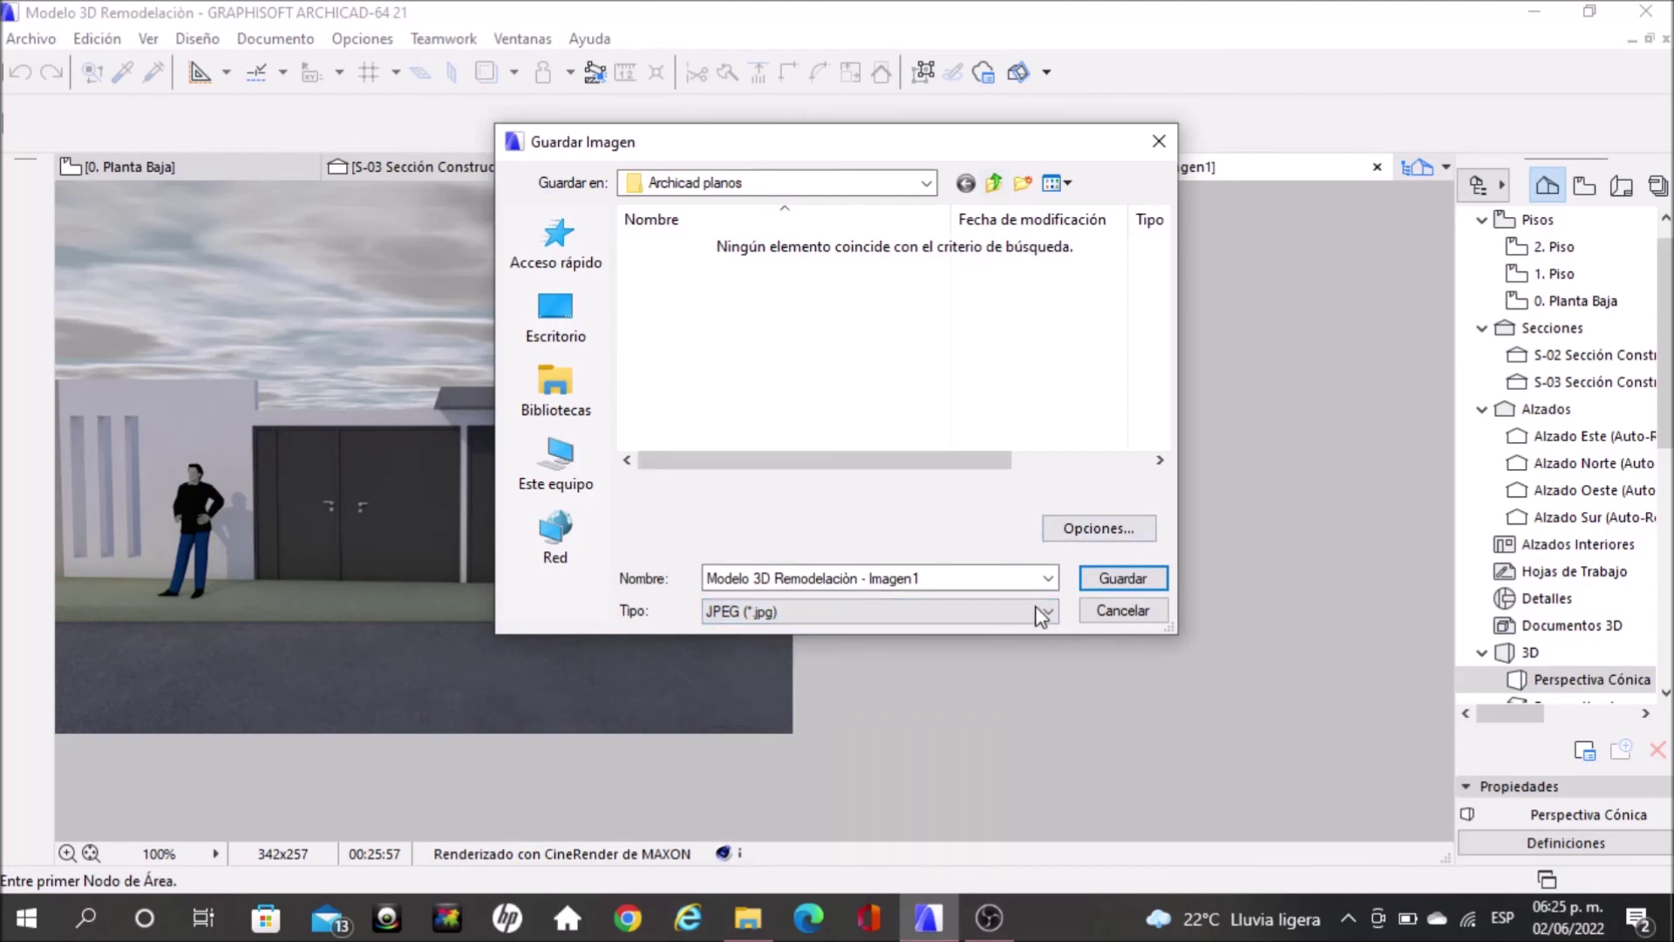
left_click(1159, 140)
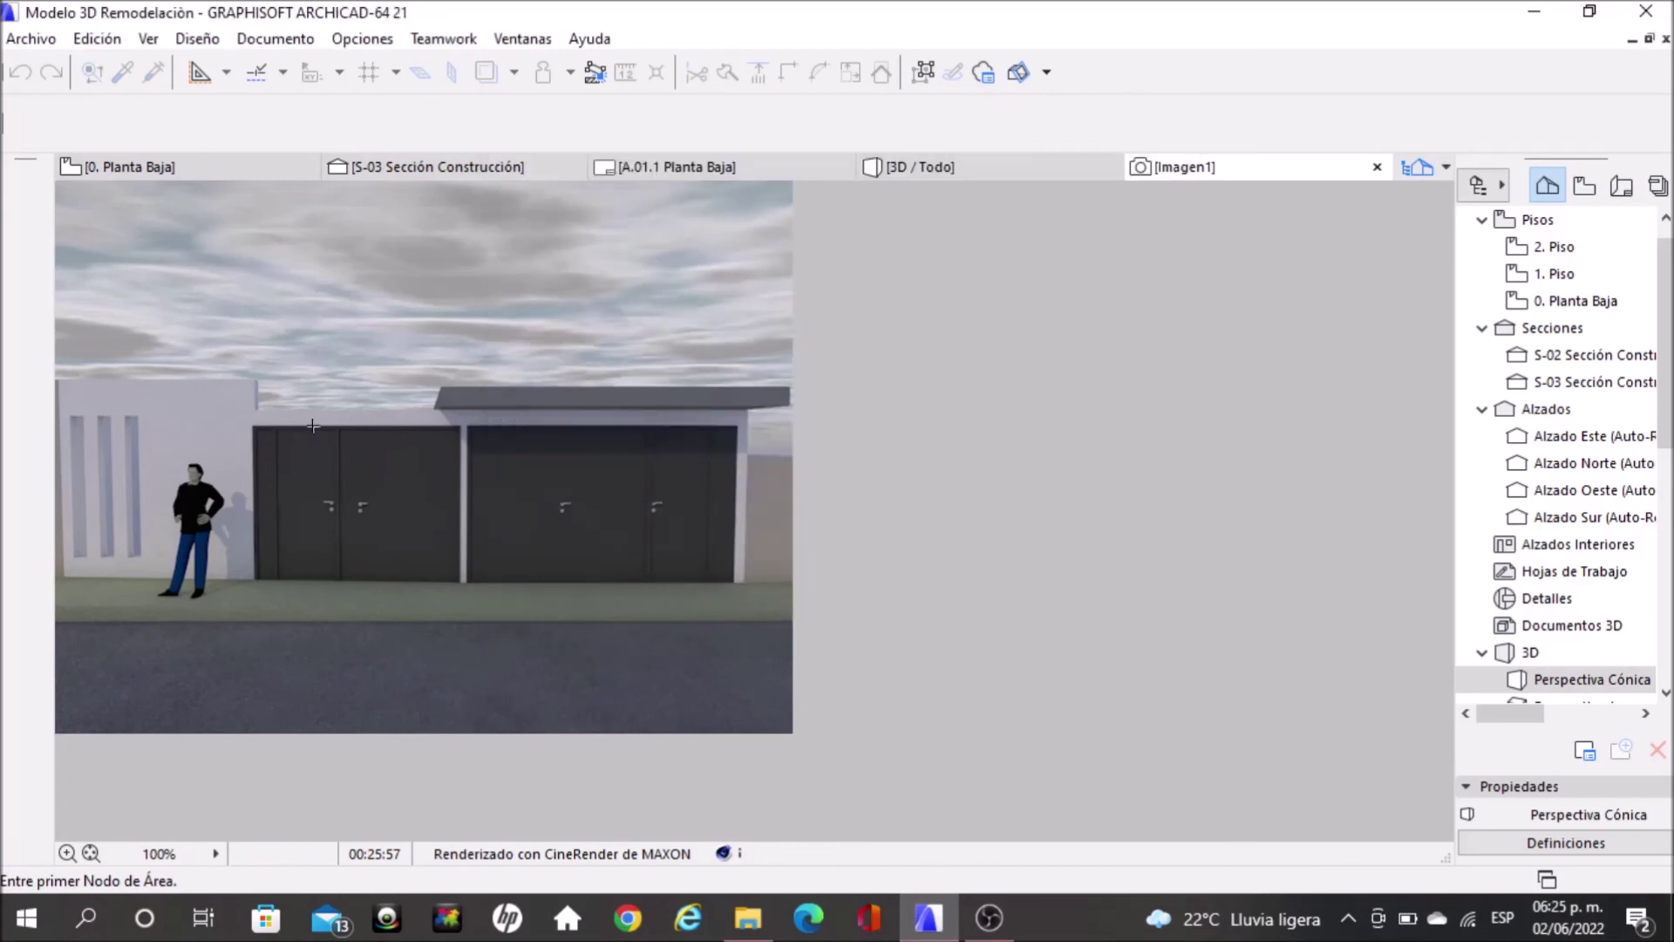